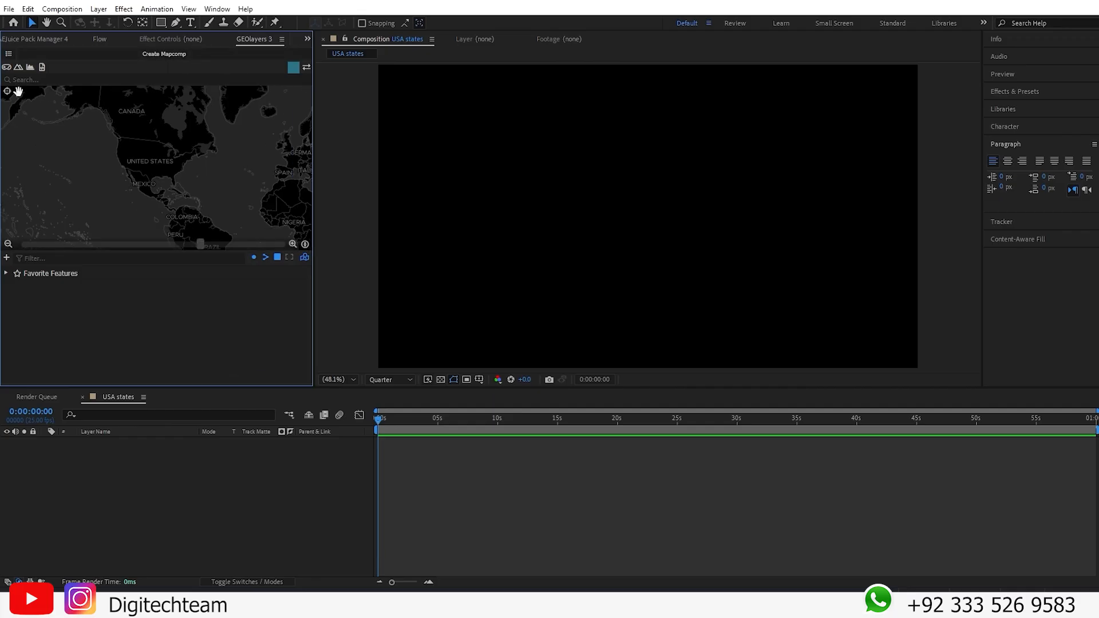
Step: Create a 1920 x 1080 px, 25 fps, 60-second World Mapcomp in GEOlayers 3 using the World Imagery map style
left_click(8, 55)
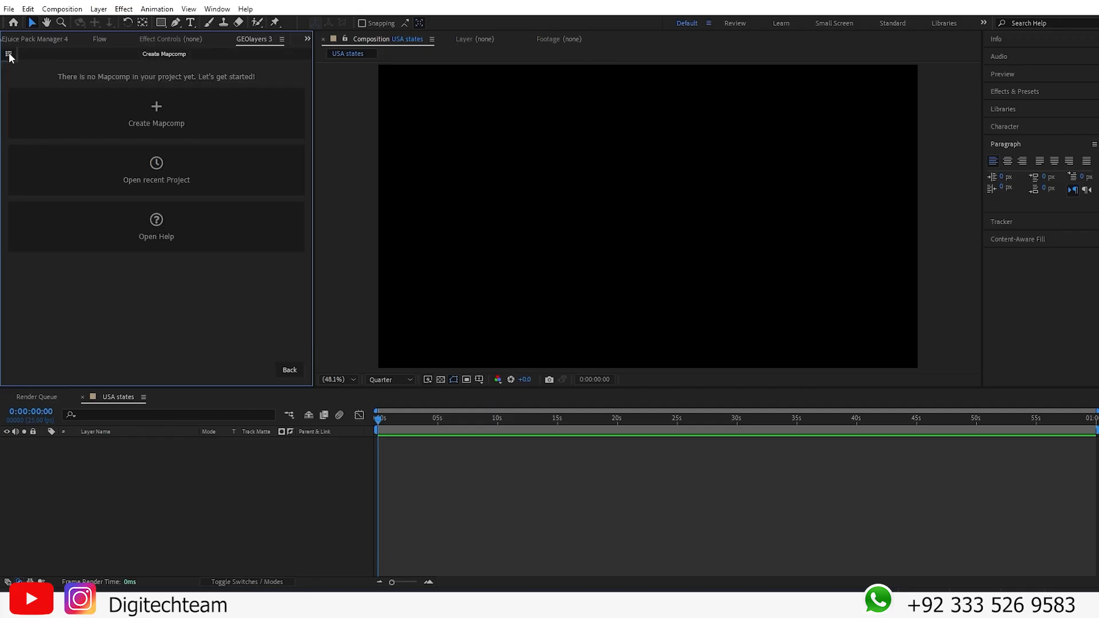
left_click(160, 126)
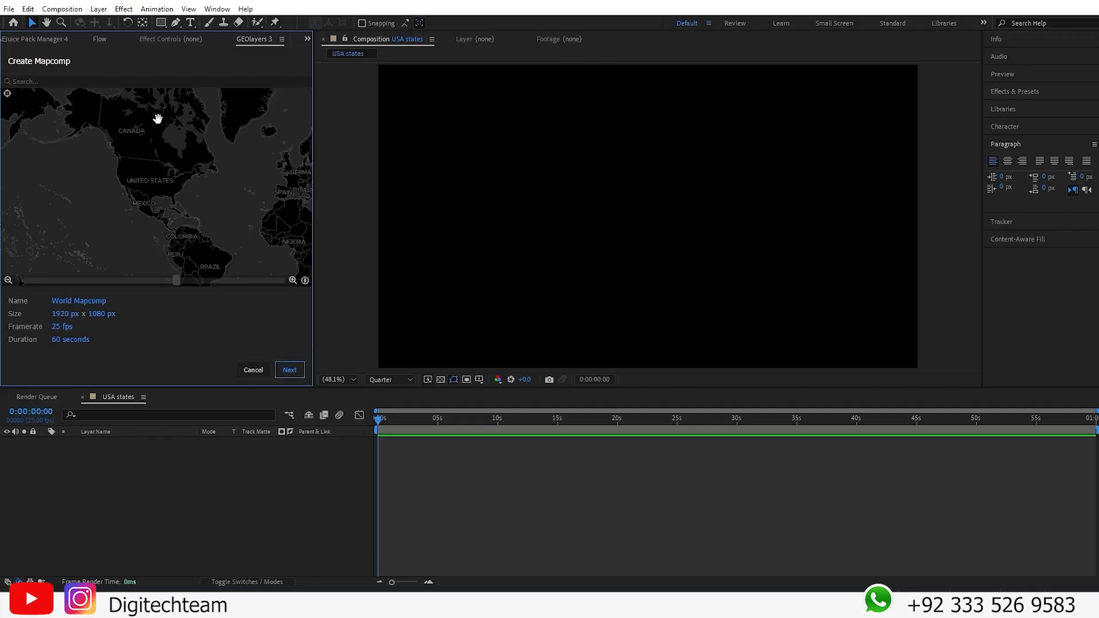
left_click(290, 371)
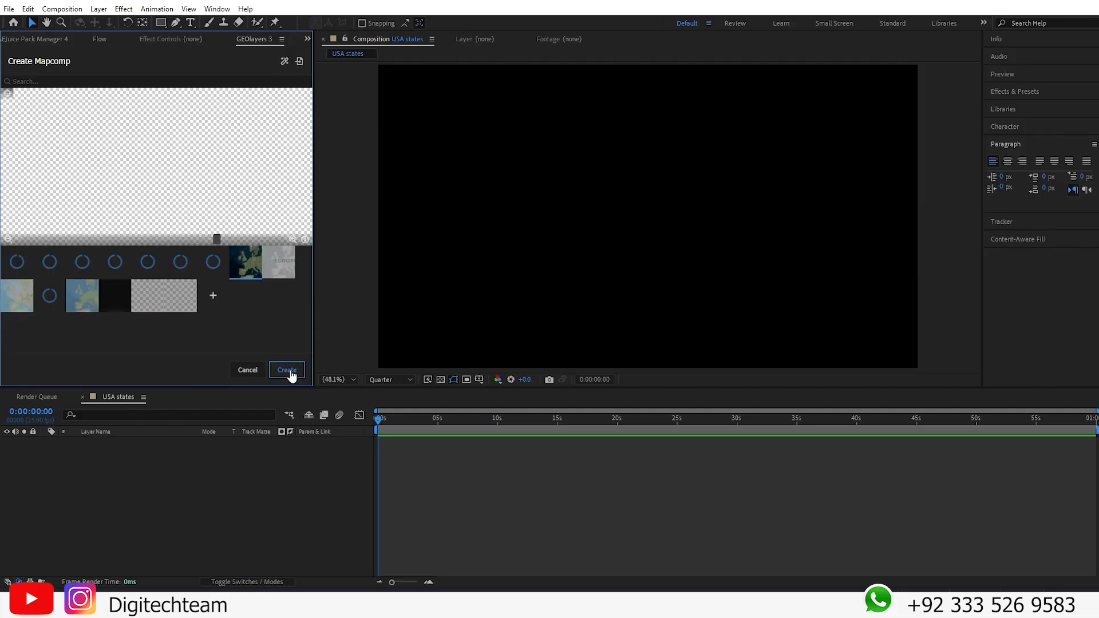
left_click(18, 296)
left_click(163, 96)
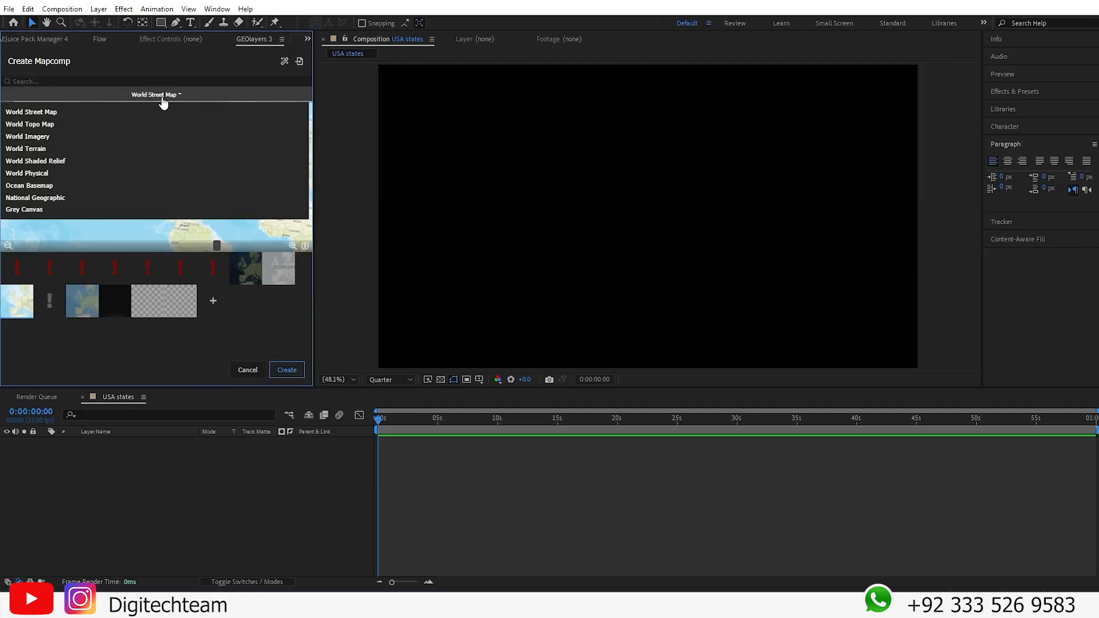
left_click(58, 136)
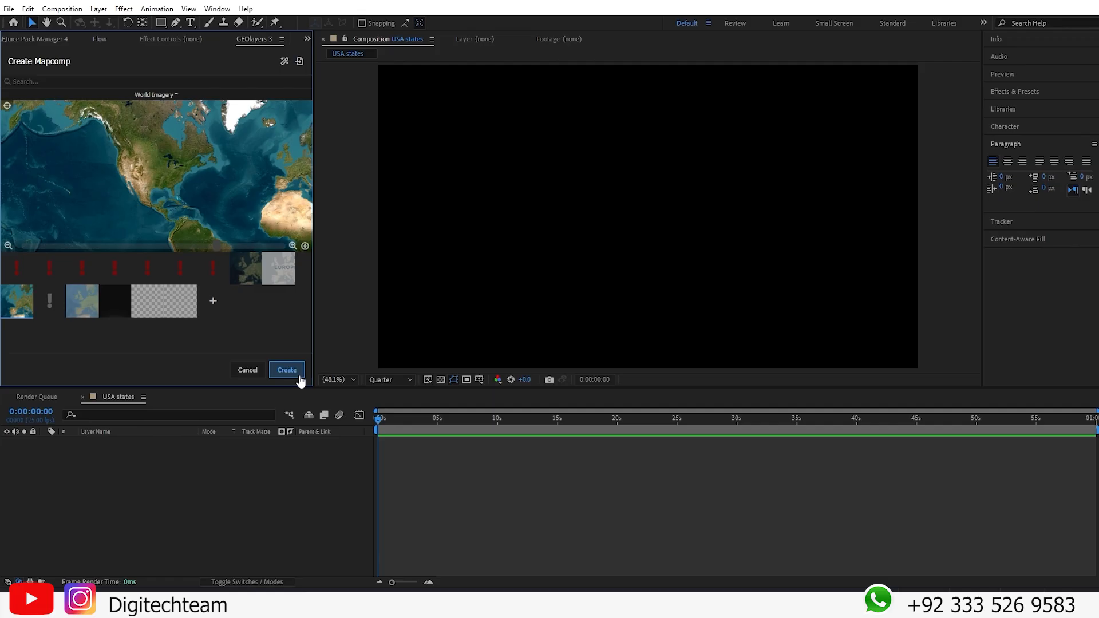
left_click(293, 373)
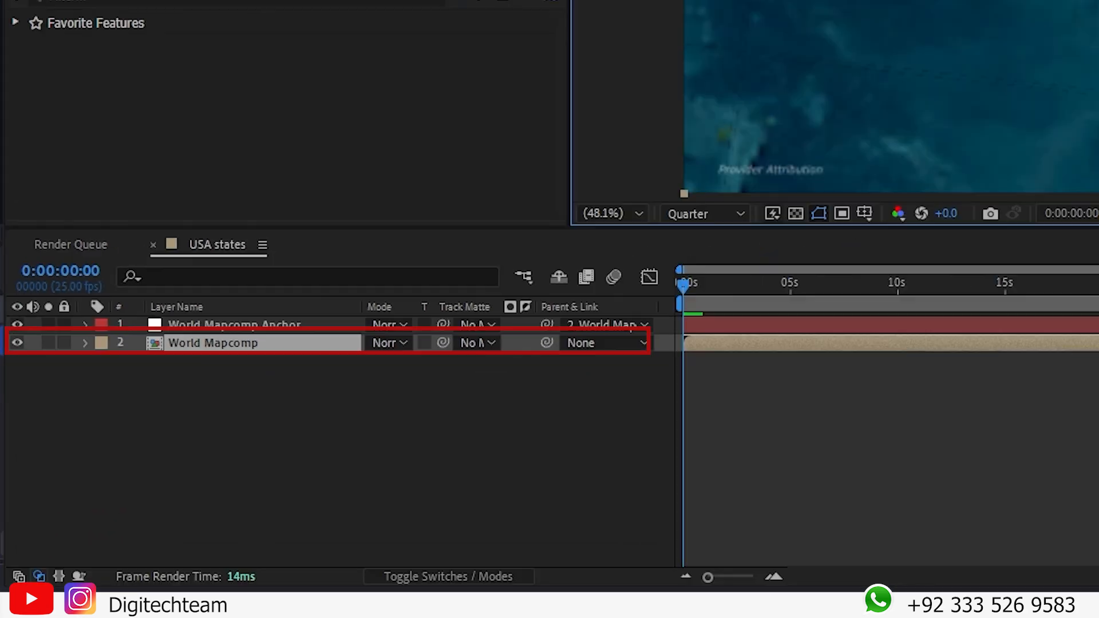
Step: Apply Hue/Saturation to the World Mapcomp layer with Master Saturation -80 and Master Lightness -18
key("ctrl+space")
type("hue")
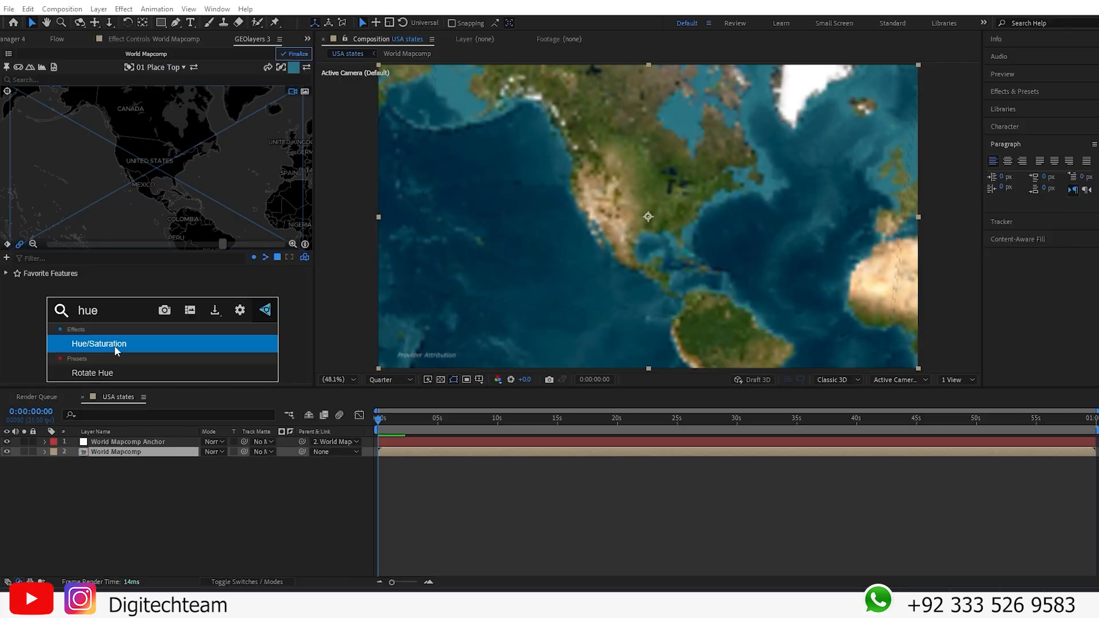
left_click(210, 150)
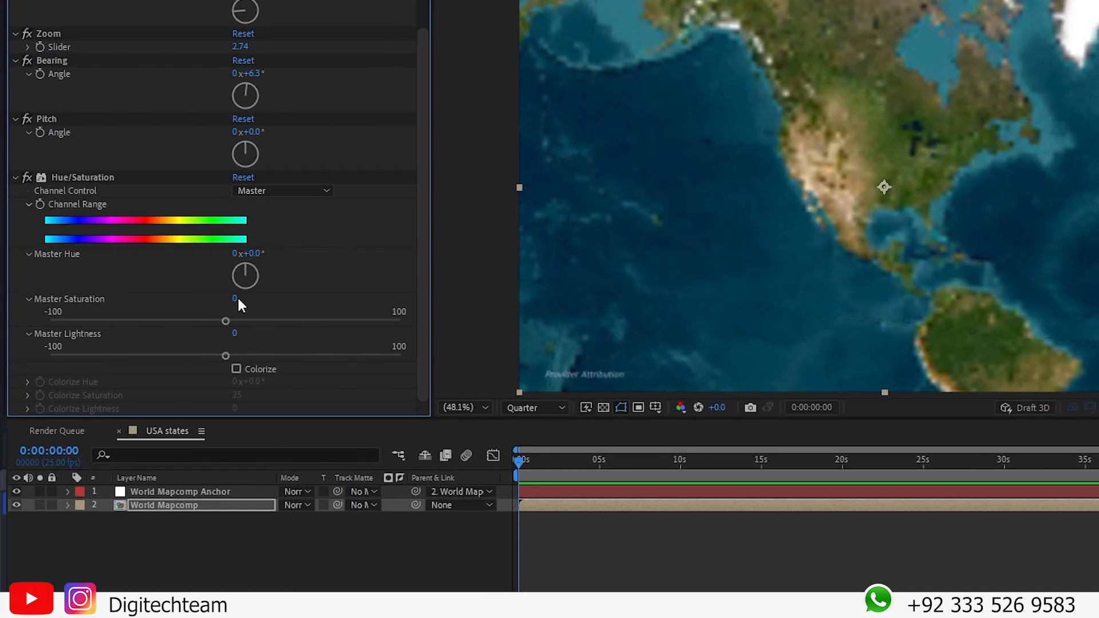
left_click(235, 298)
type("-80")
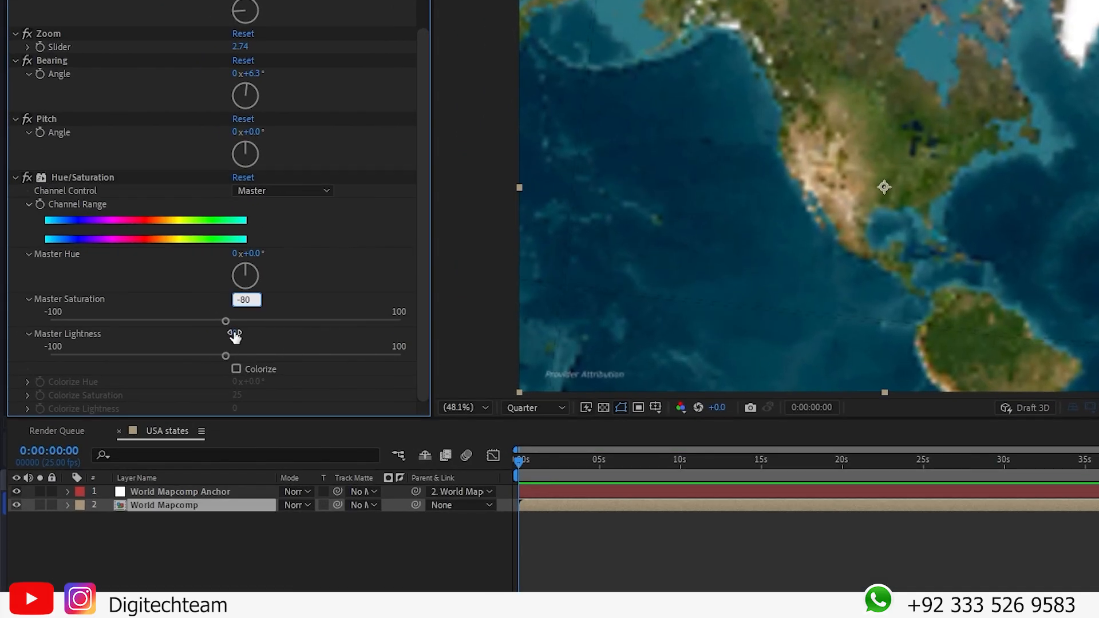
key("Tab")
type("-18")
key("Return")
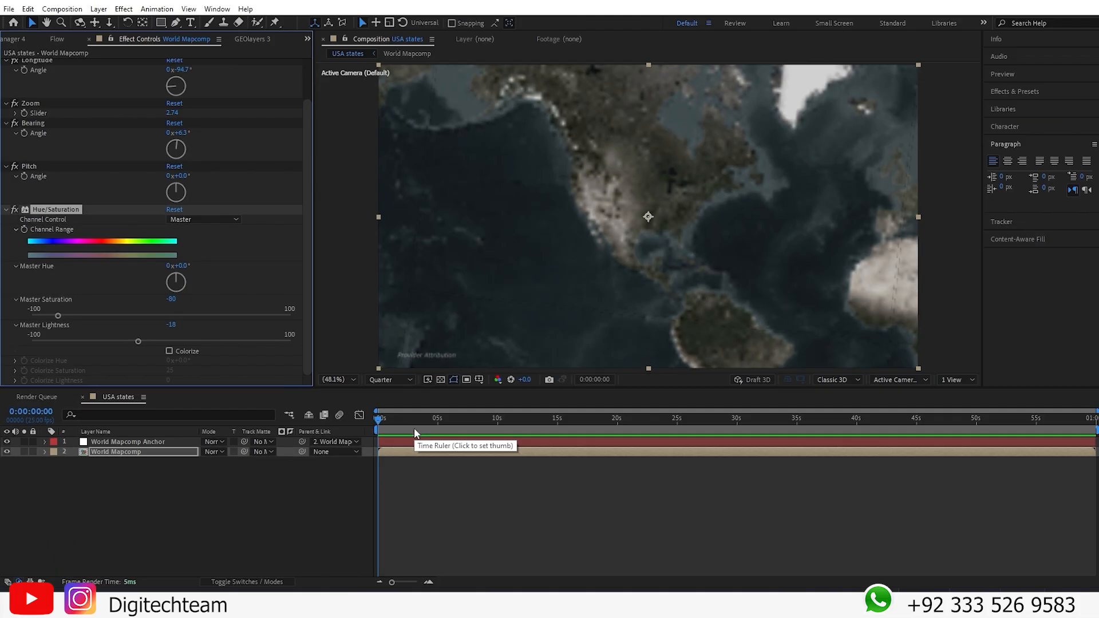
left_click(151, 530)
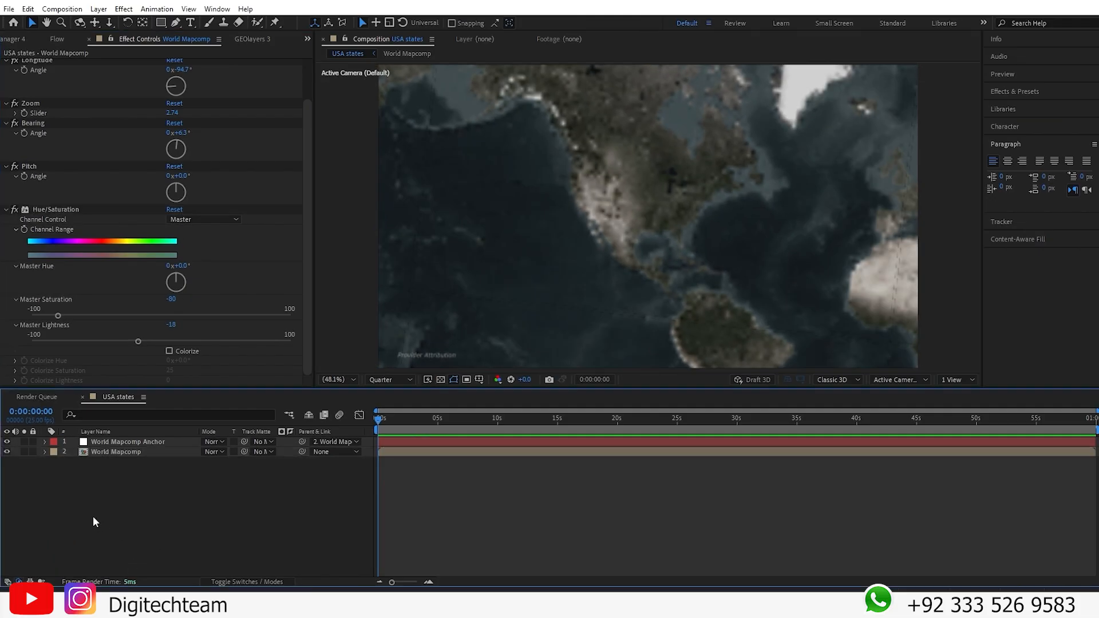
Step: Search GEOlayers 3 for "USA" and add the United States of America country feature to the map project
left_click(248, 39)
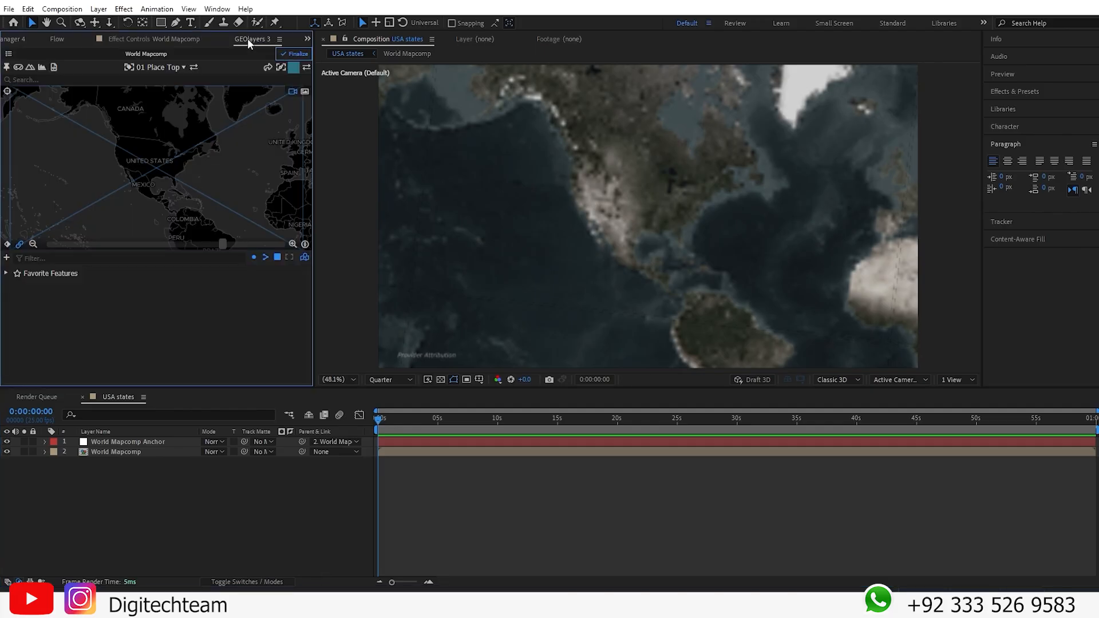
left_click(25, 80)
type("USA")
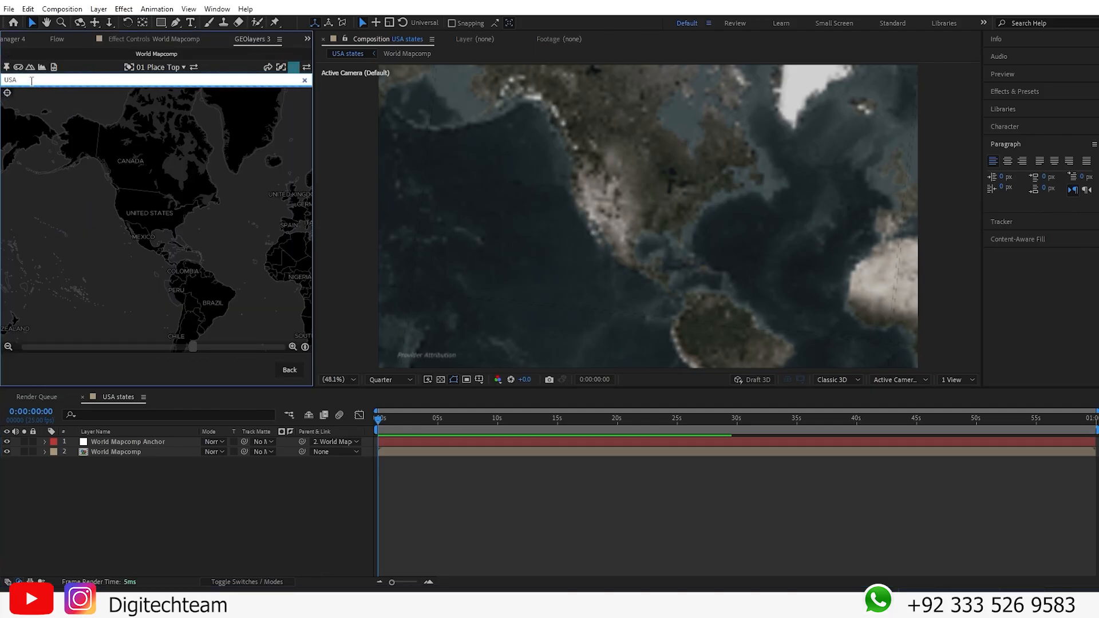
key("Return")
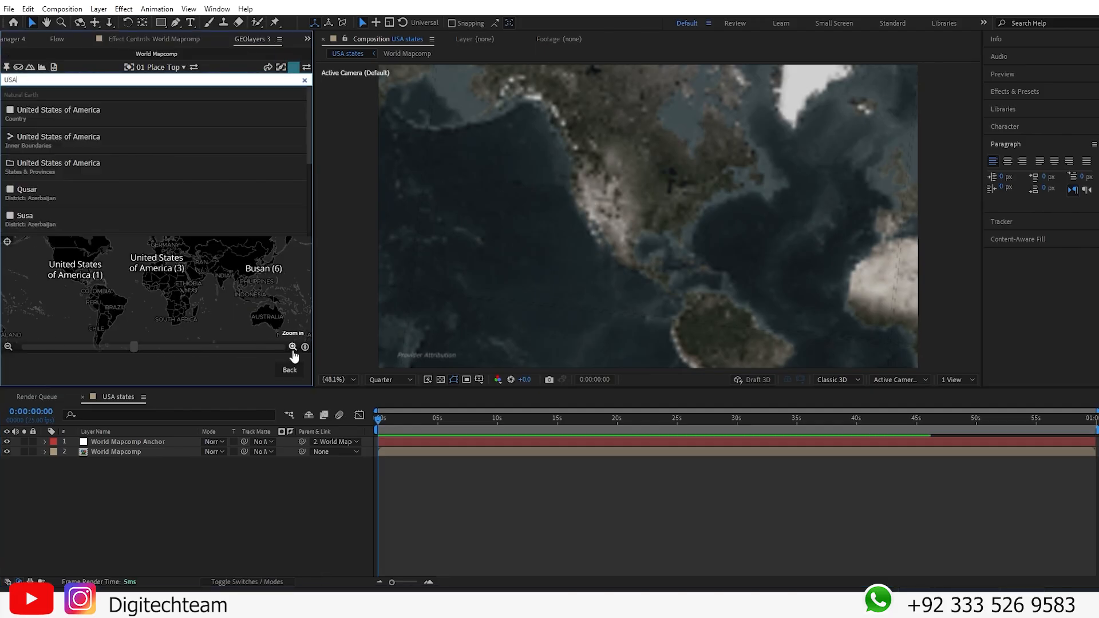
mouse_move(116, 114)
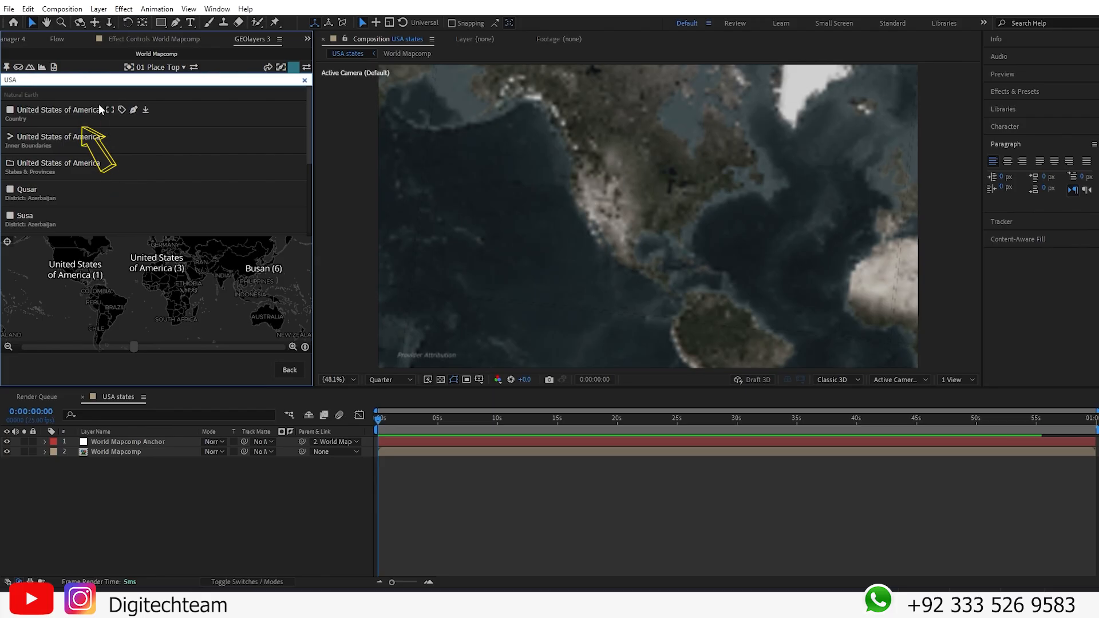
left_click(146, 111)
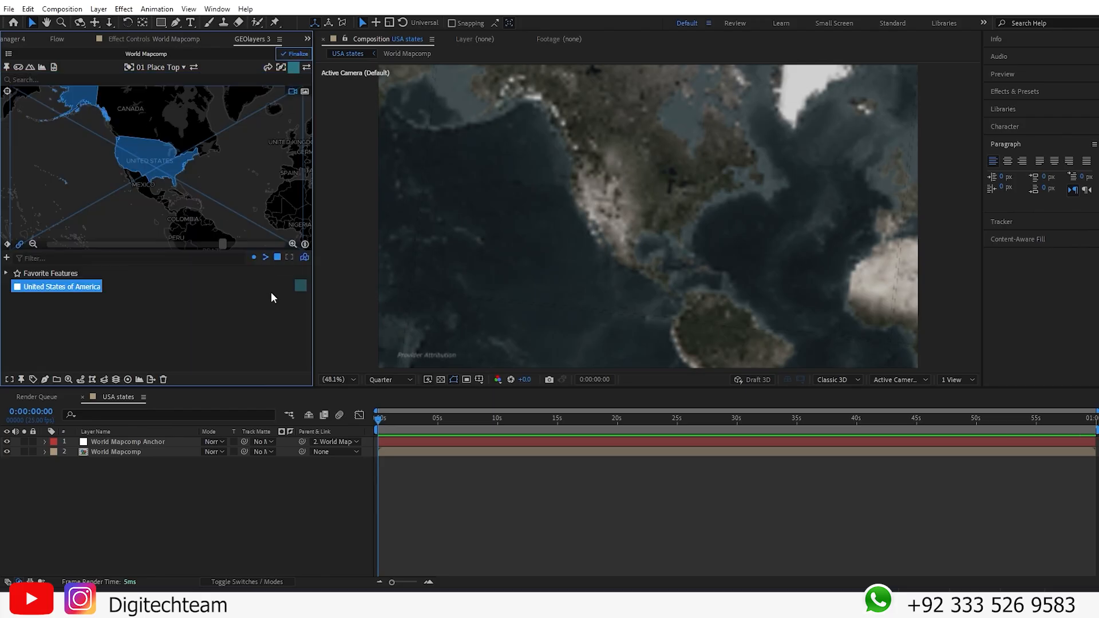
Step: Draw the United States of America feature as shape layers and fill them with blue 1750F2
left_click(45, 381)
left_click(77, 353)
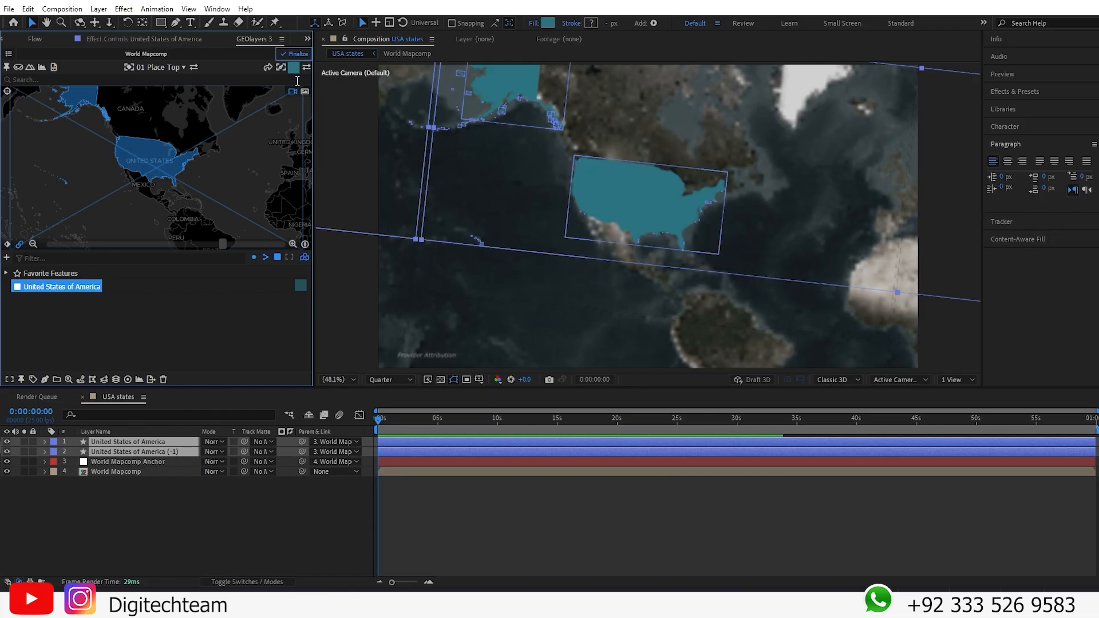
left_click(547, 23)
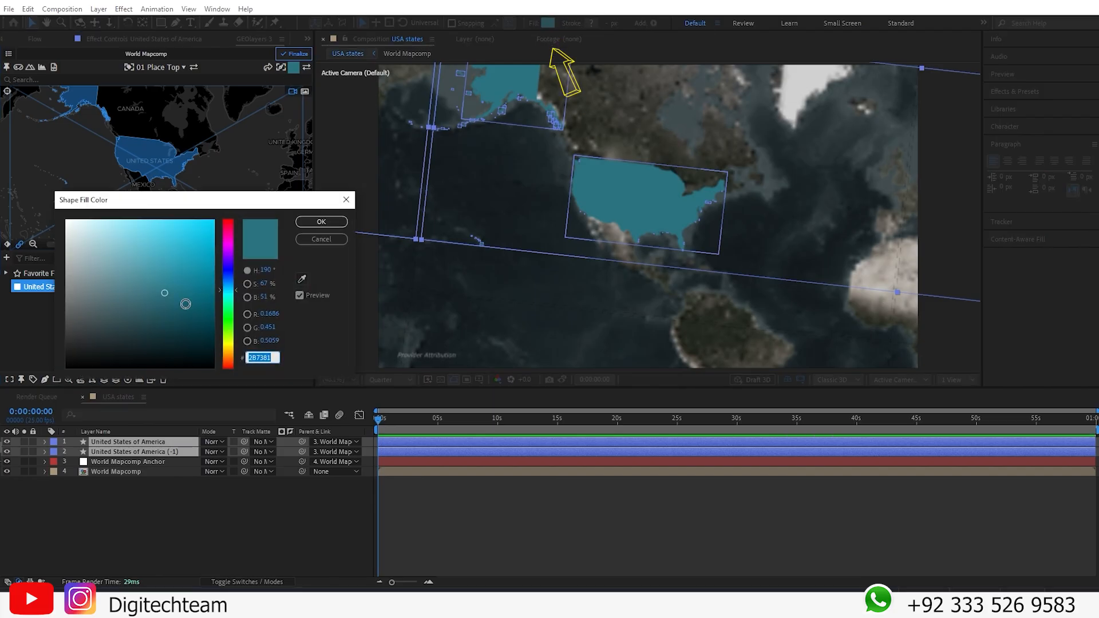
left_click(228, 275)
left_click_drag(197, 243, 199, 227)
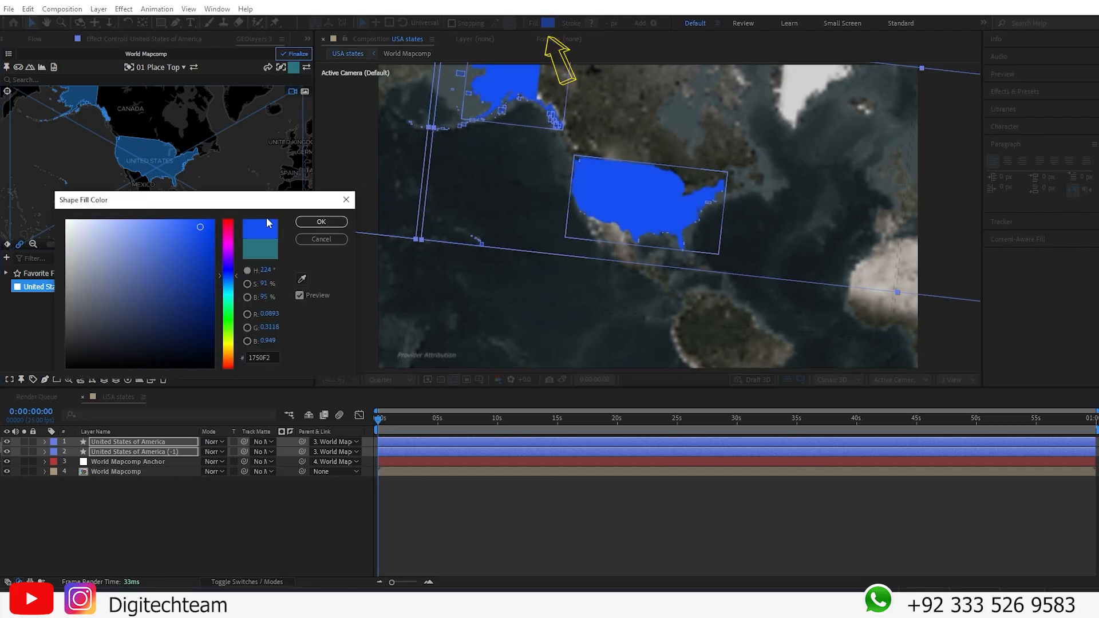
left_click(321, 221)
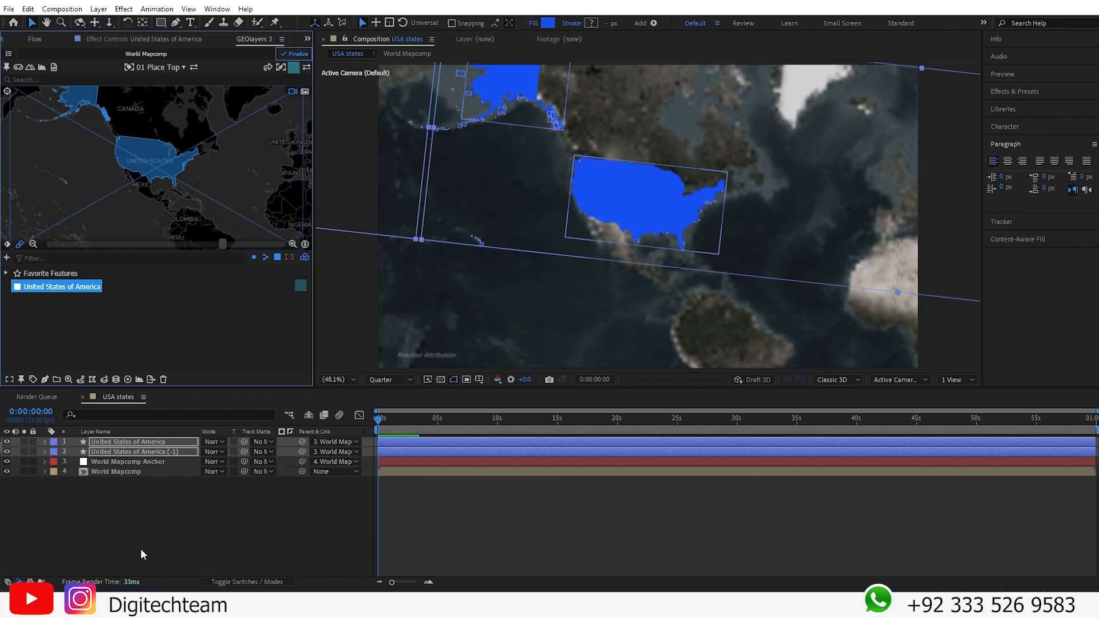
Step: Set the blending mode of both United States of America shape layers to Linear Dodge
left_click(140, 450)
left_click(171, 442, "shift")
left_click(213, 452)
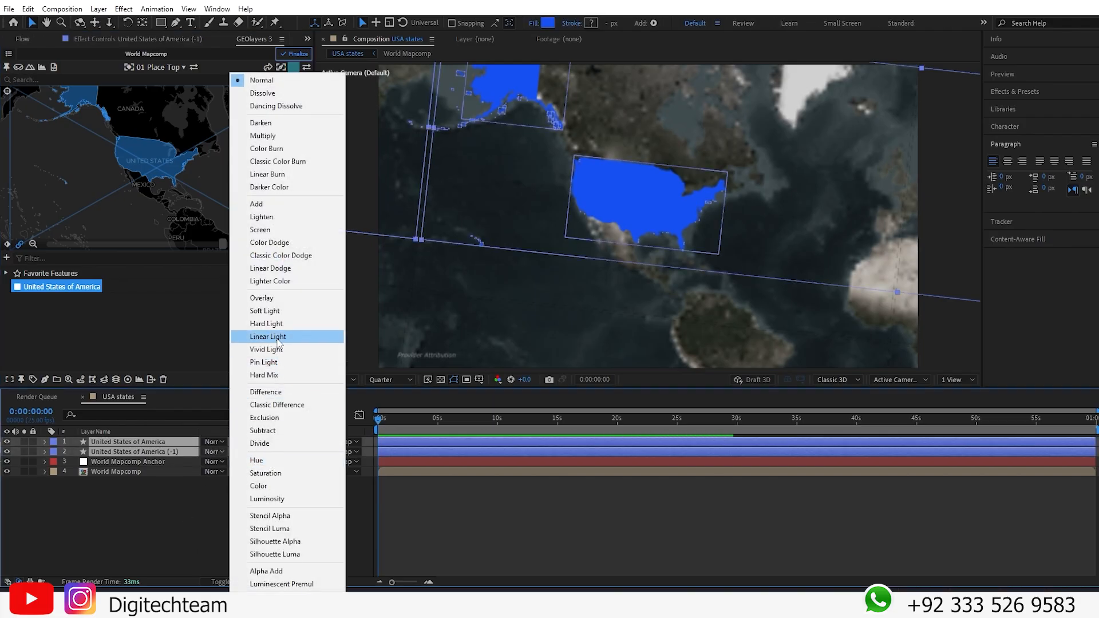
left_click(279, 268)
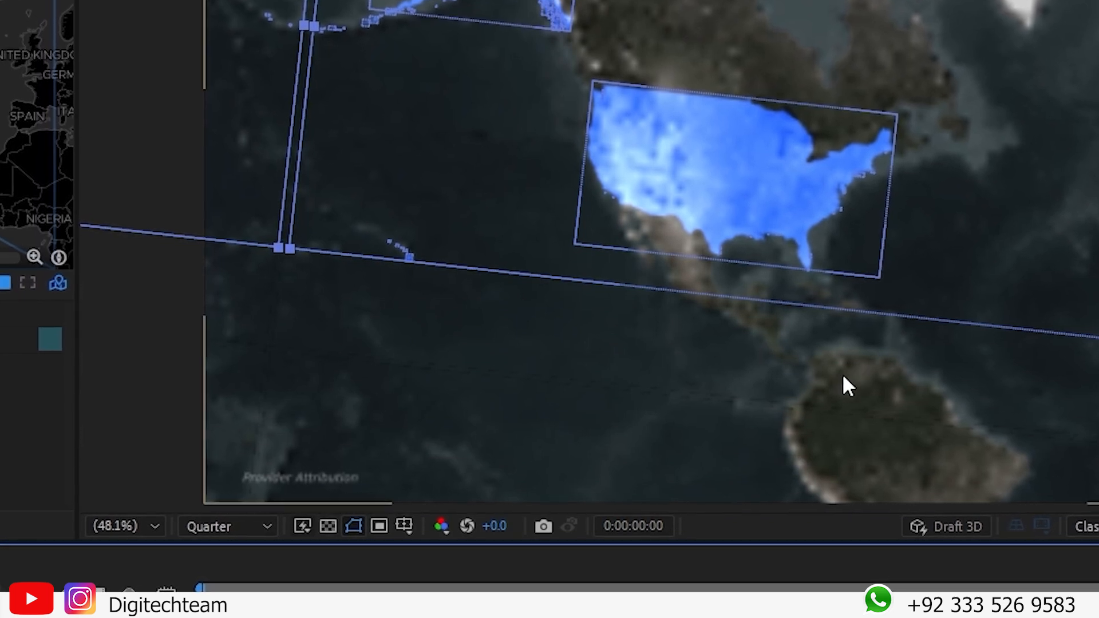
Step: Set the composition preview resolution to Full
left_click(824, 387)
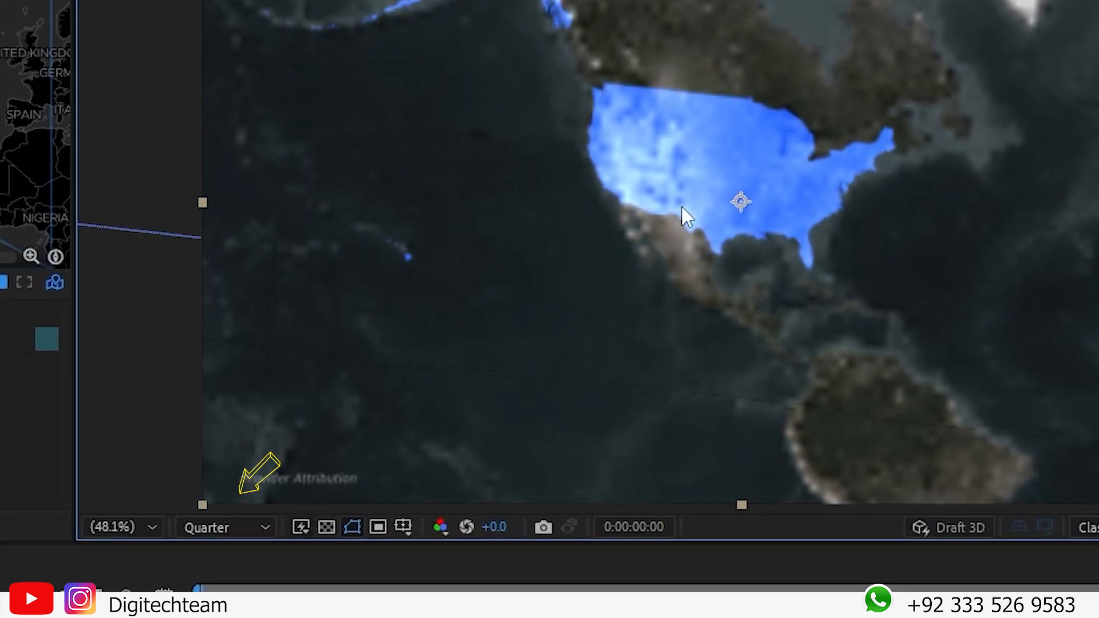
left_click(238, 527)
left_click(221, 572)
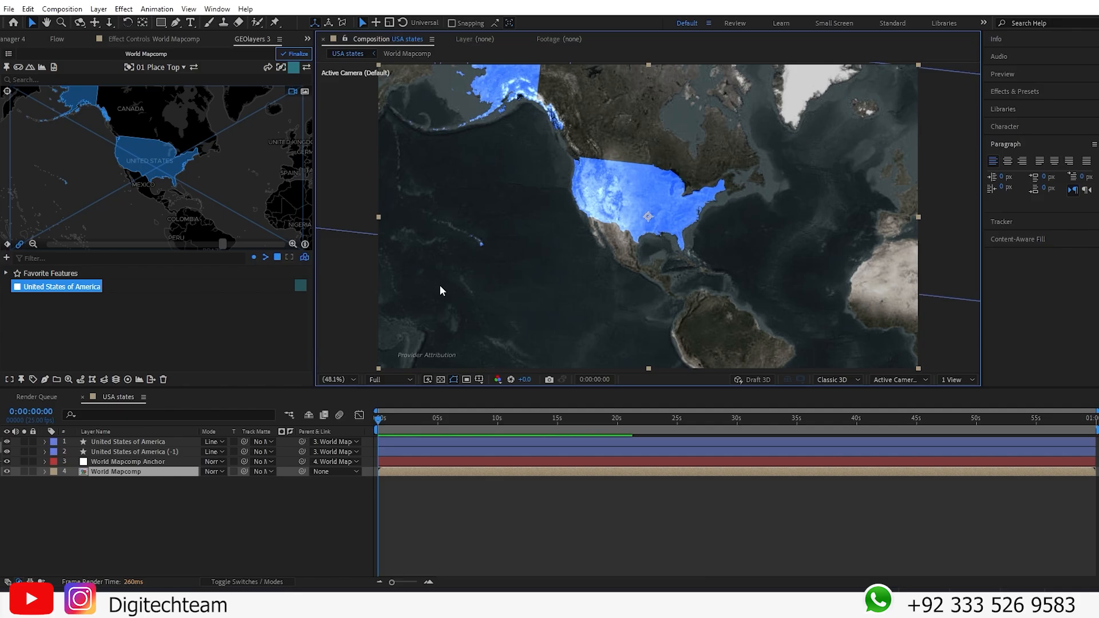
Step: Bring USA grunge.png from the flages folder into the USA states timeline above the United States of America layers
left_click(133, 451)
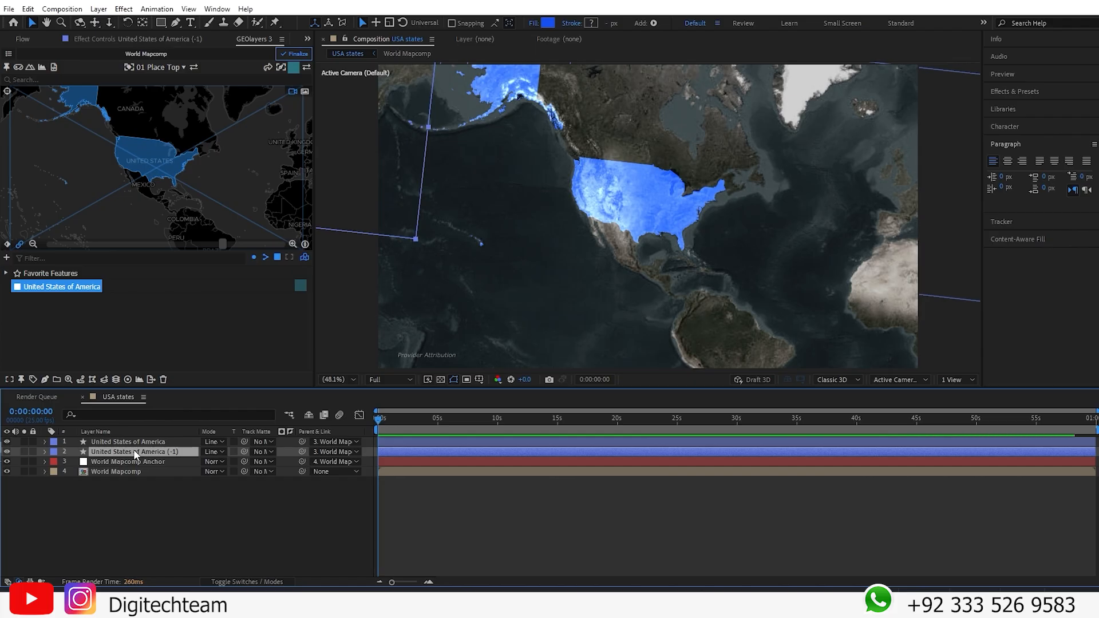
left_click(133, 443)
left_click(378, 522)
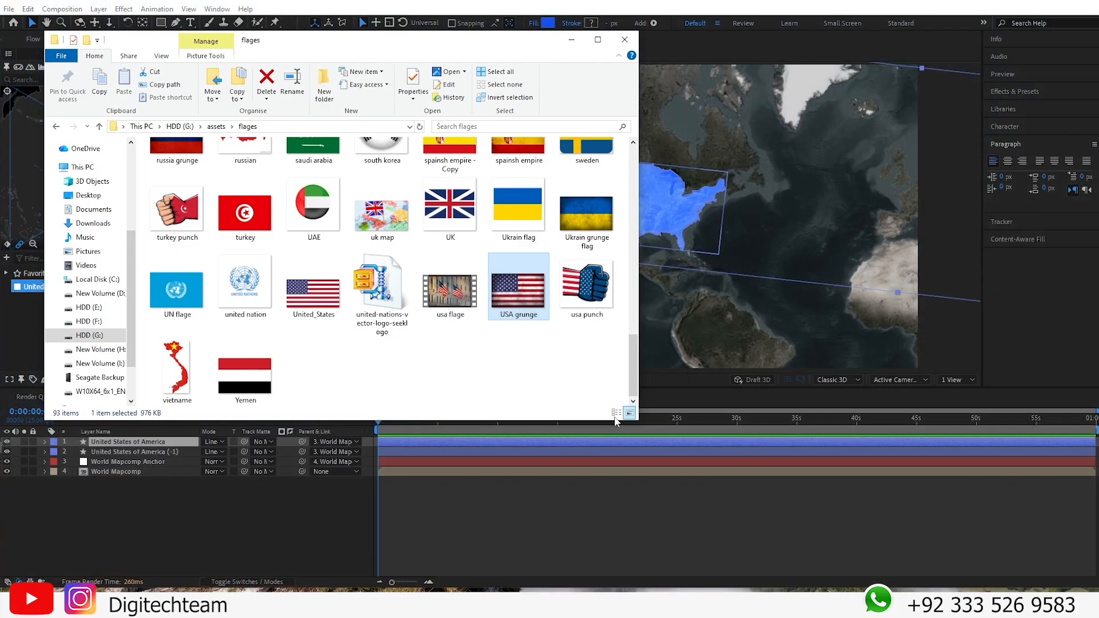
left_click_drag(518, 296, 184, 445)
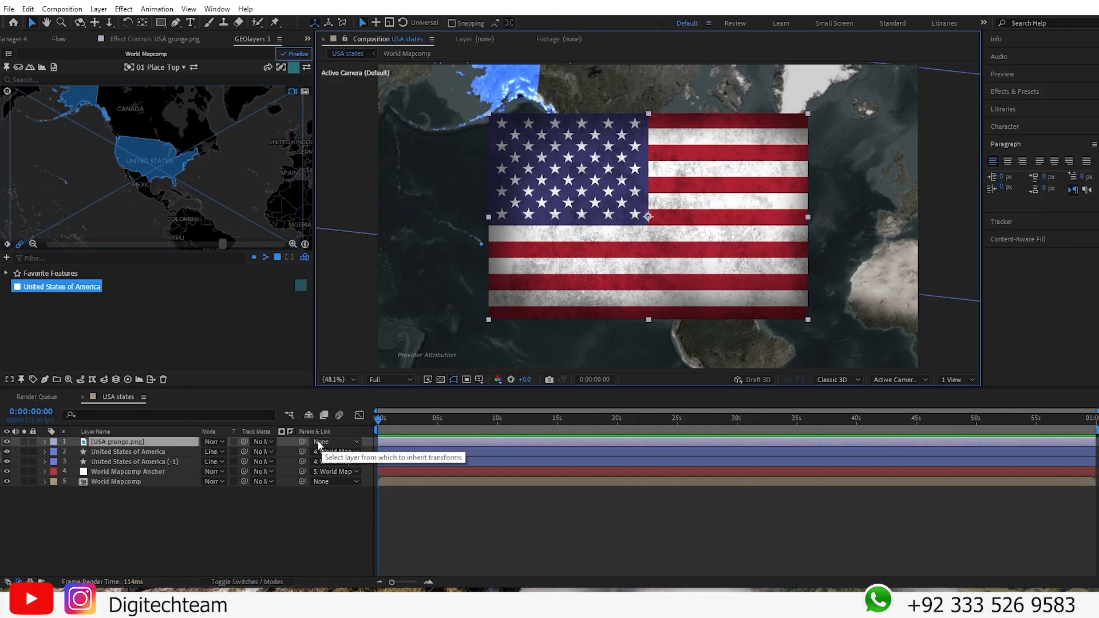
Step: Parent the USA grunge.png layer to World Mapcomp Anchor and make it a 3D layer
left_click_drag(301, 442, 156, 469)
key("s")
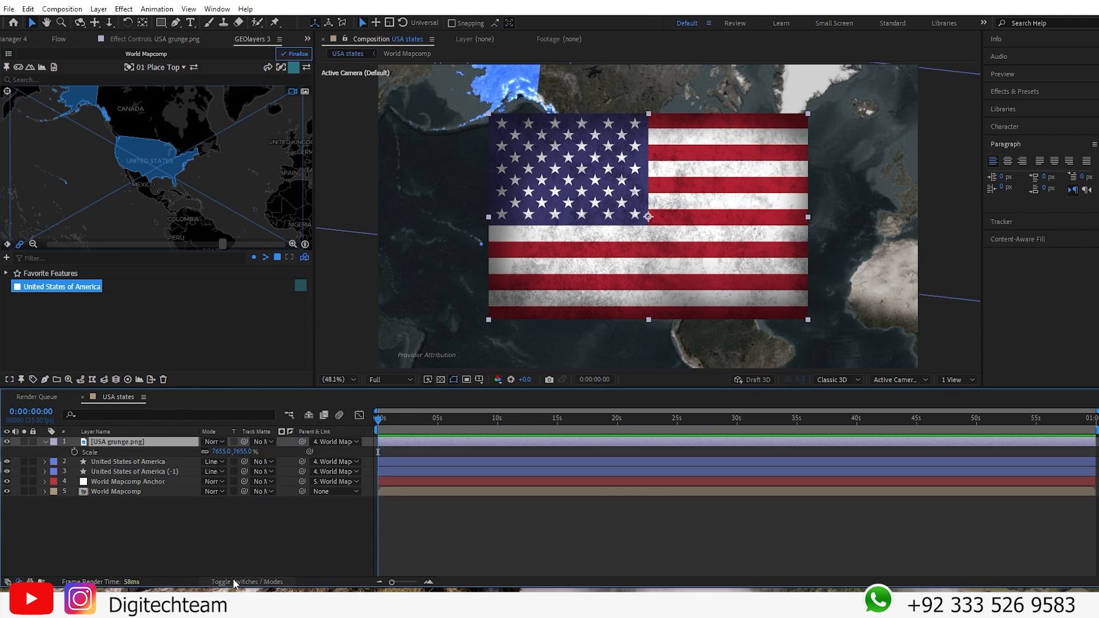
left_click(234, 582)
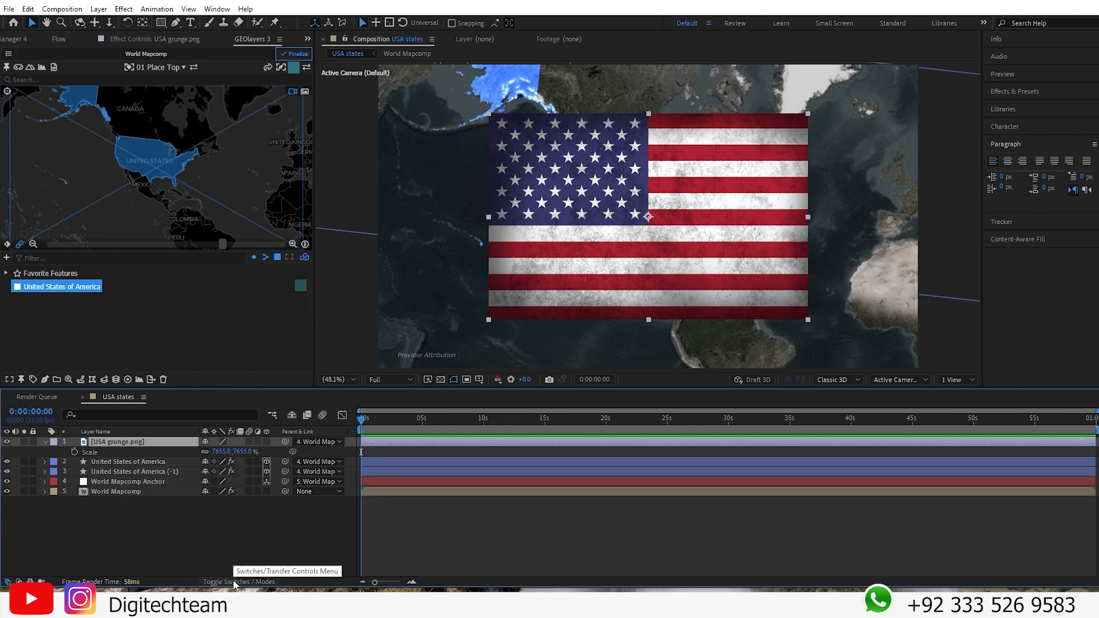
left_click(267, 442)
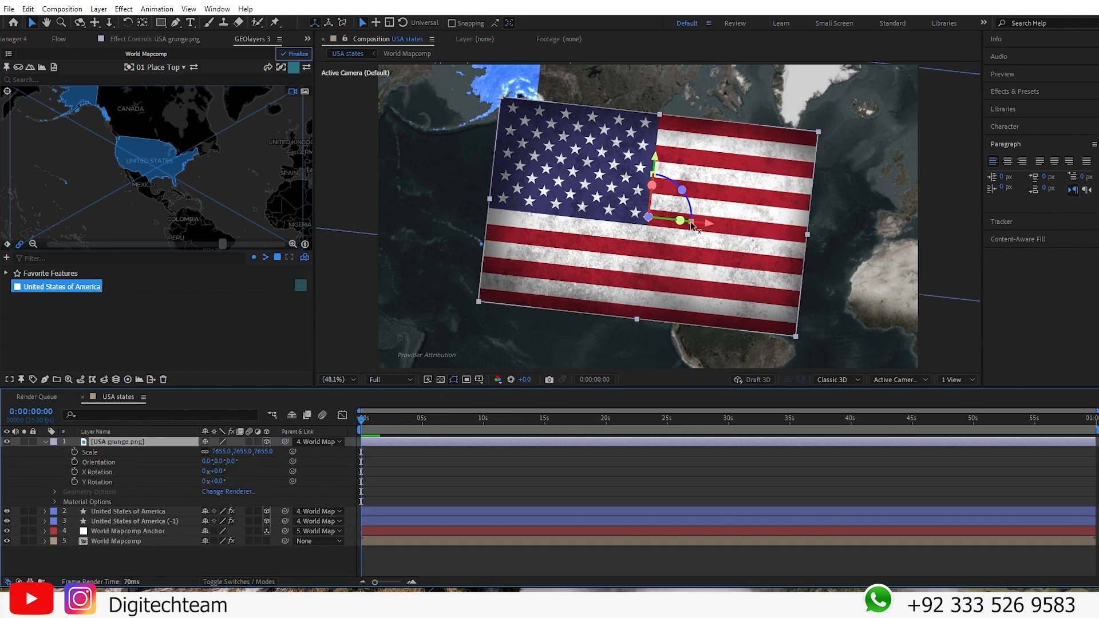
Step: Set the scale of the USA grunge.png layer to 5000%
left_click(220, 451)
type("5000")
key("Return")
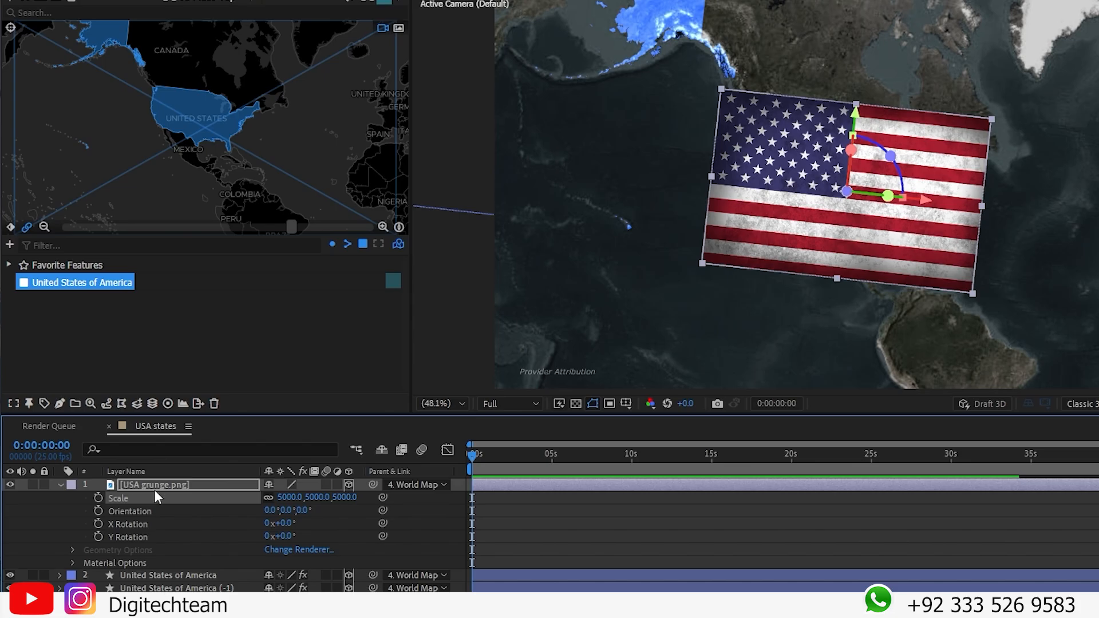
Step: Set the opacity of the USA grunge.png layer to 50%
left_click(153, 487)
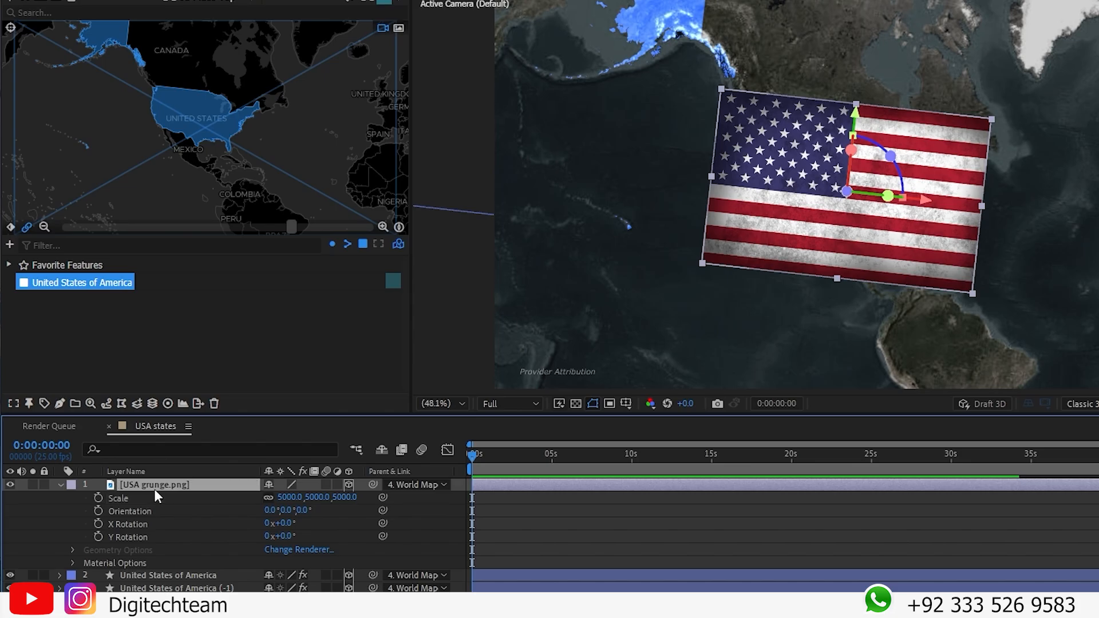
key("t")
left_click(271, 498)
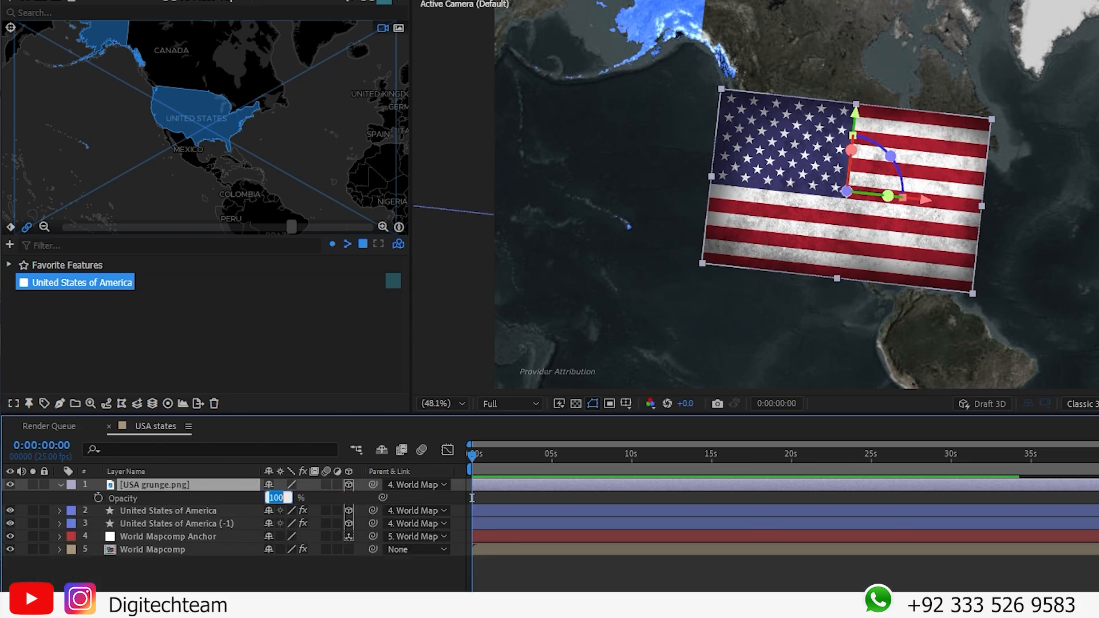
type("50")
key("Return")
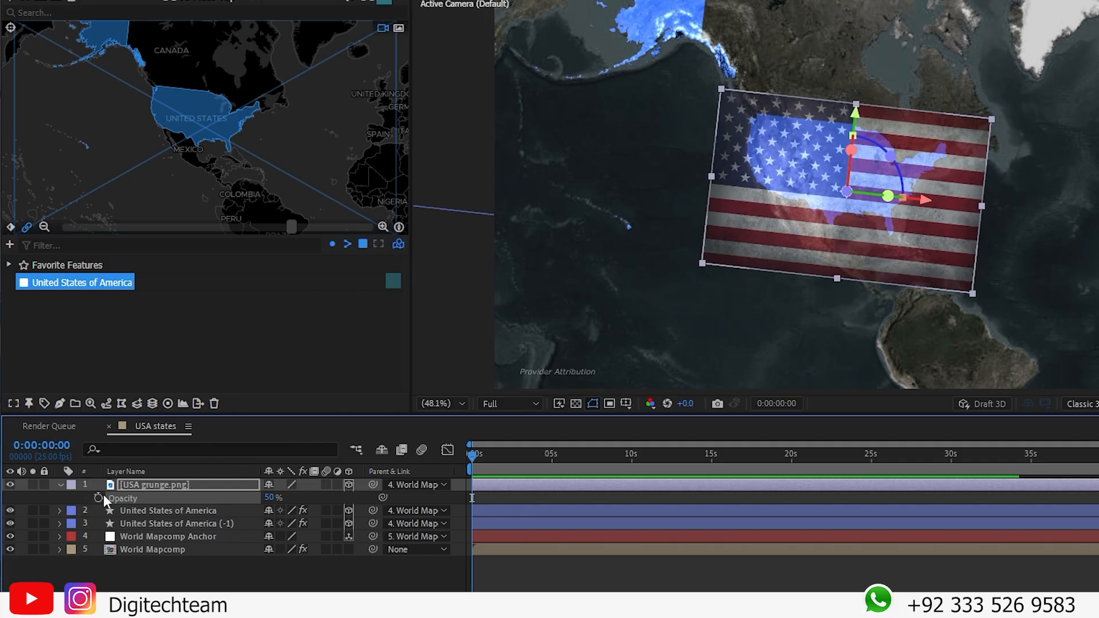
left_click(149, 485)
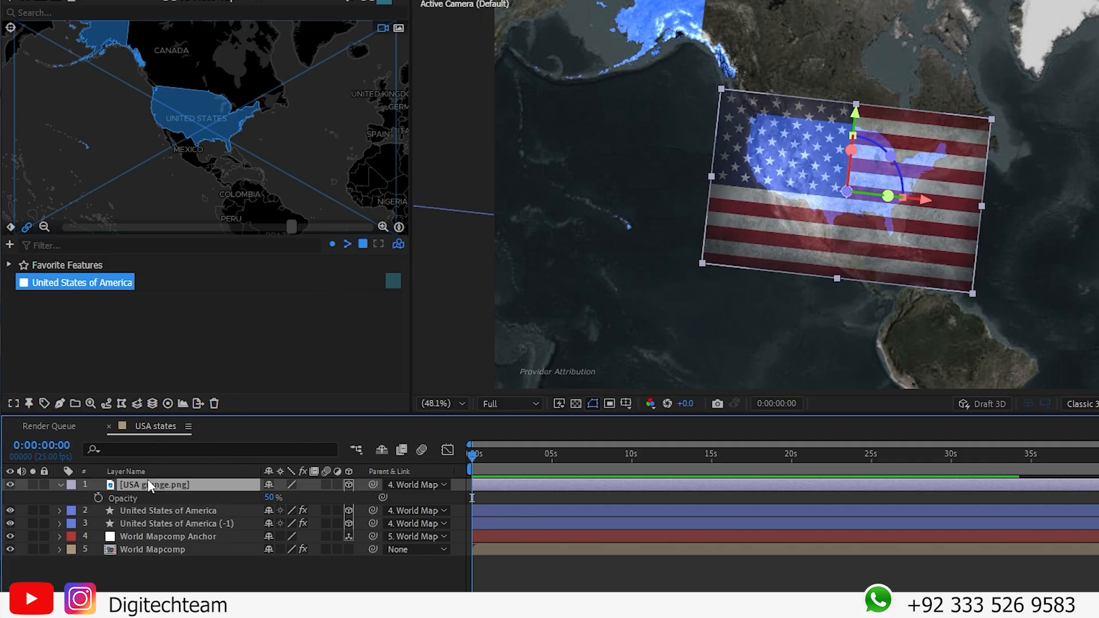
Step: Set the scale of the USA grunge.png layer to 4000% and move the flag over the contiguous United States shape
key("s")
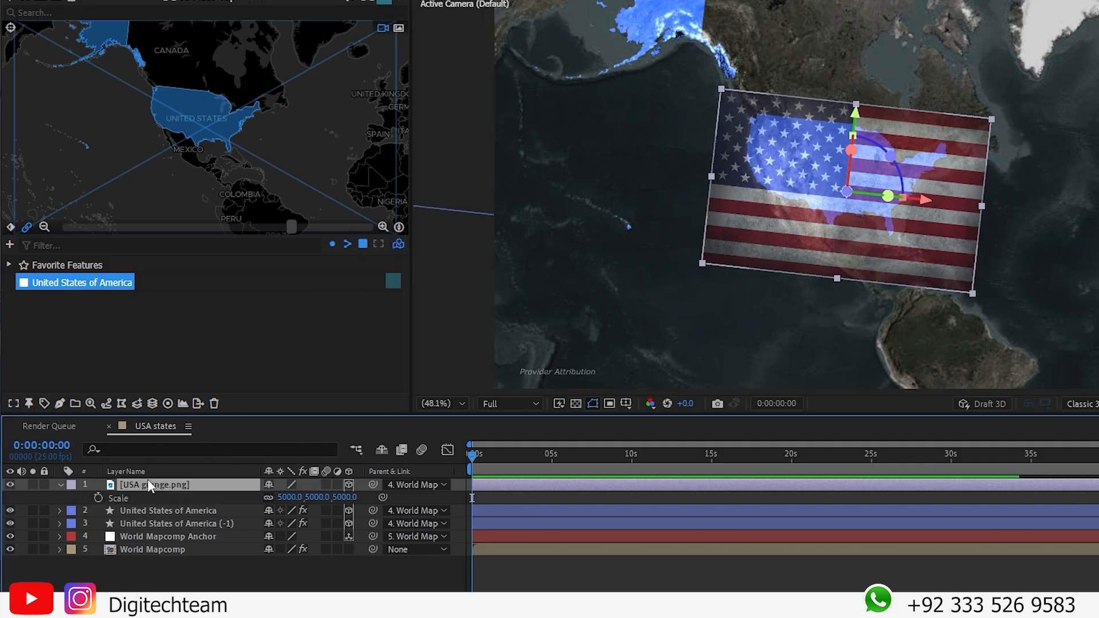
left_click(289, 498)
type("4000")
key("Return")
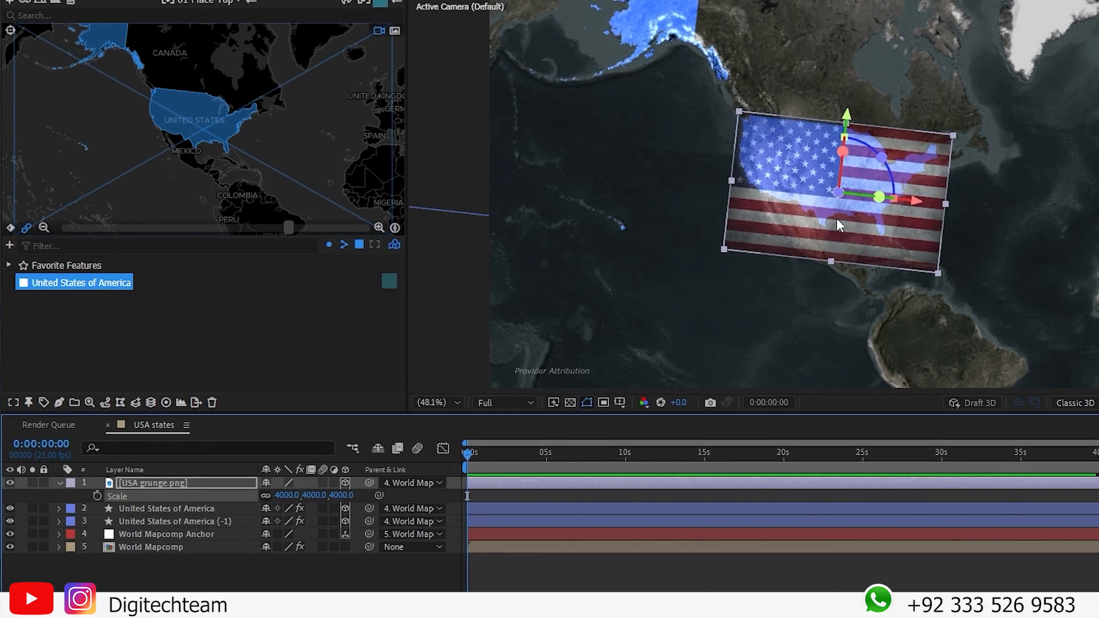
left_click_drag(829, 216, 818, 201)
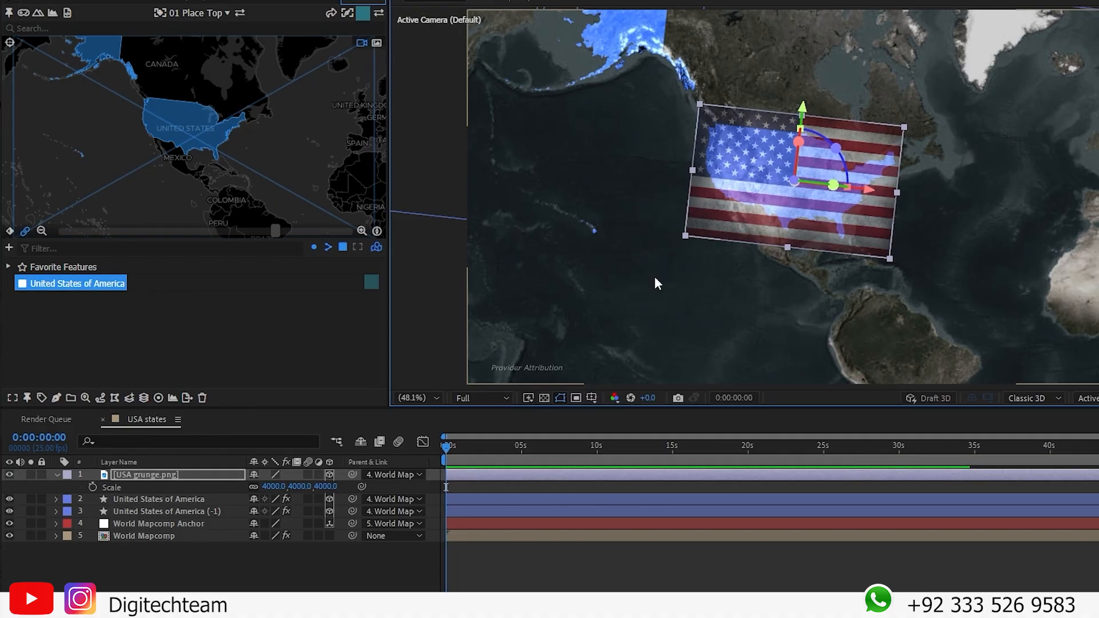
Step: Set the opacity of the USA grunge.png layer to 100%
key("t")
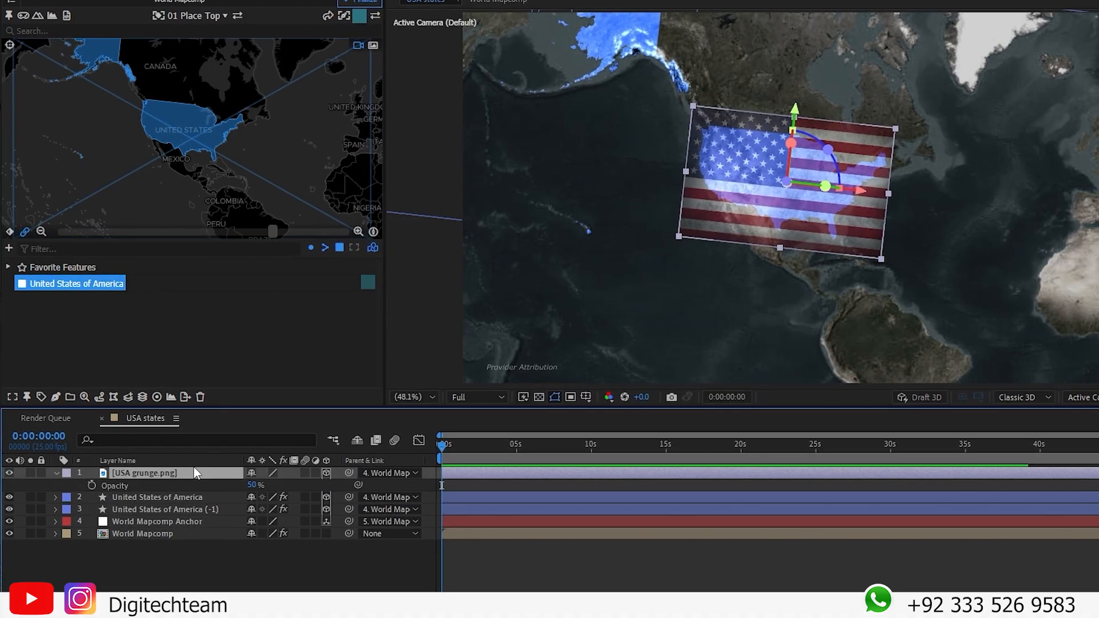
left_click(255, 486)
type("100")
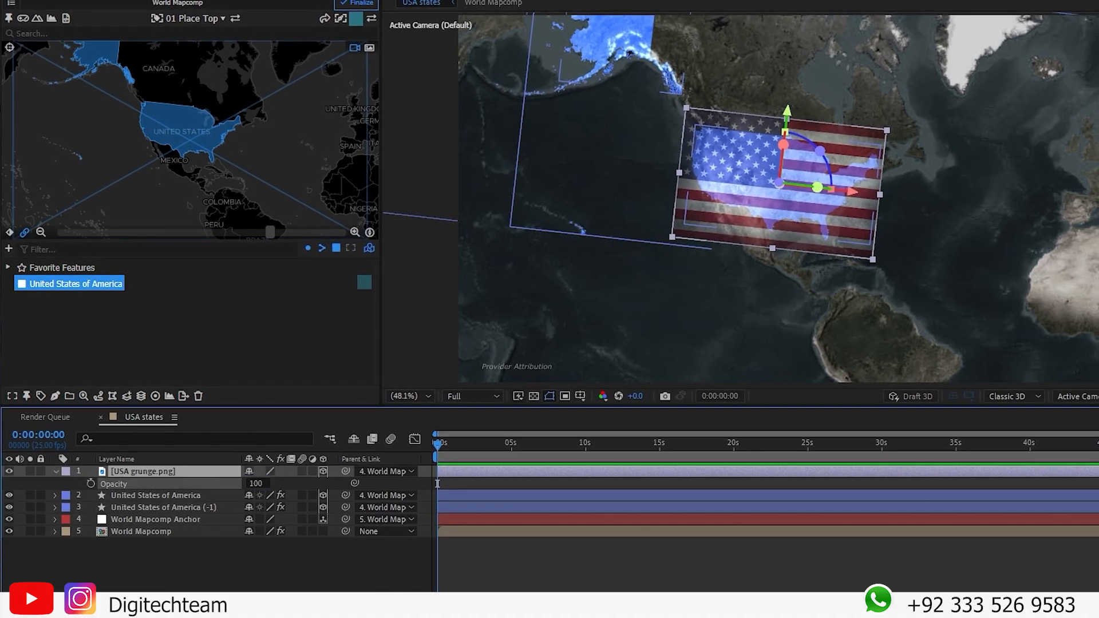
key("Return")
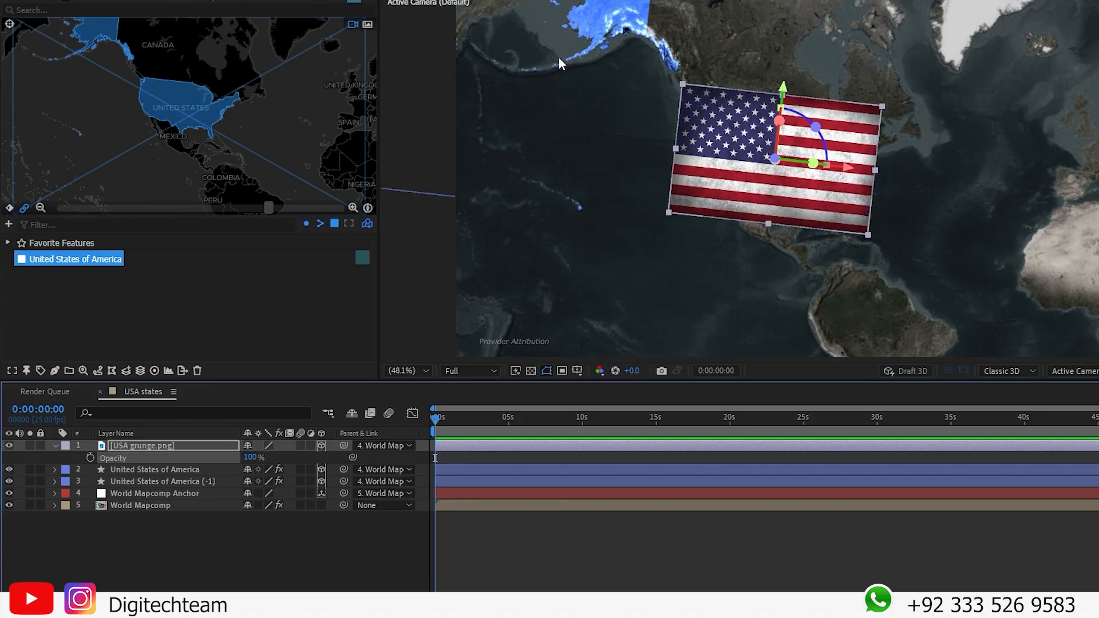
Step: Show the layer modes and use the United States of America layer directly below as track matte for USA grunge.png
left_click(269, 573)
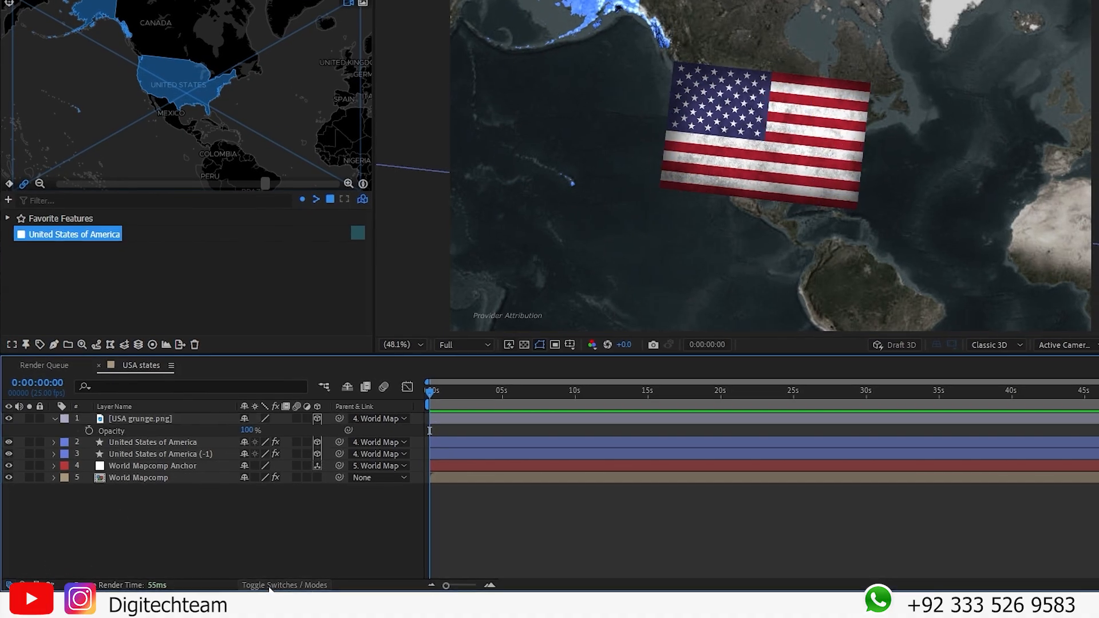
left_click(269, 584)
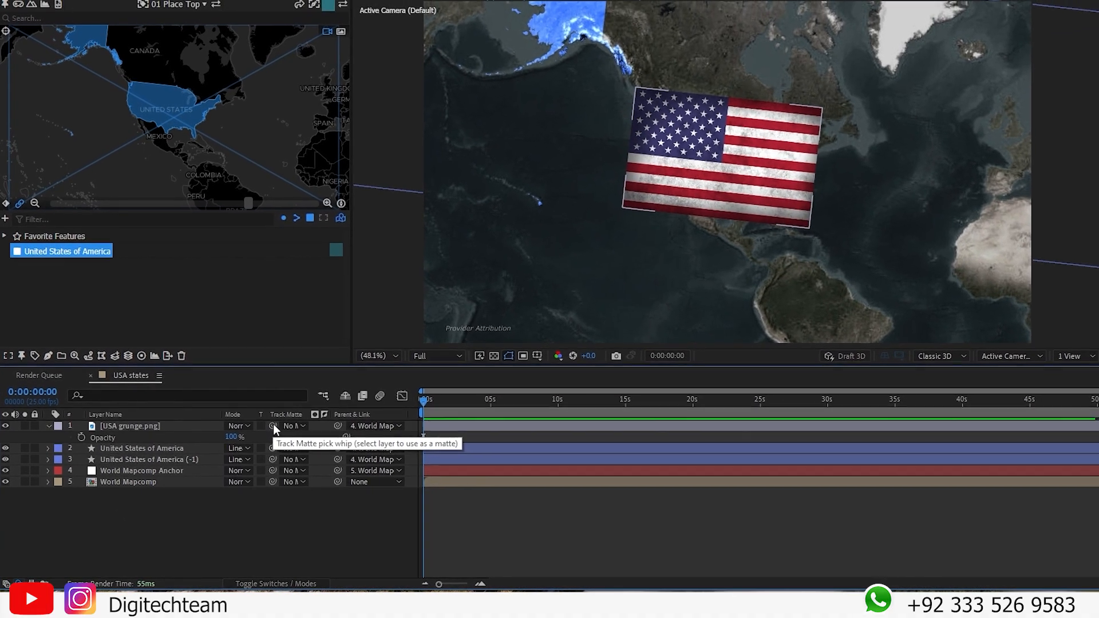
left_click_drag(270, 426, 150, 446)
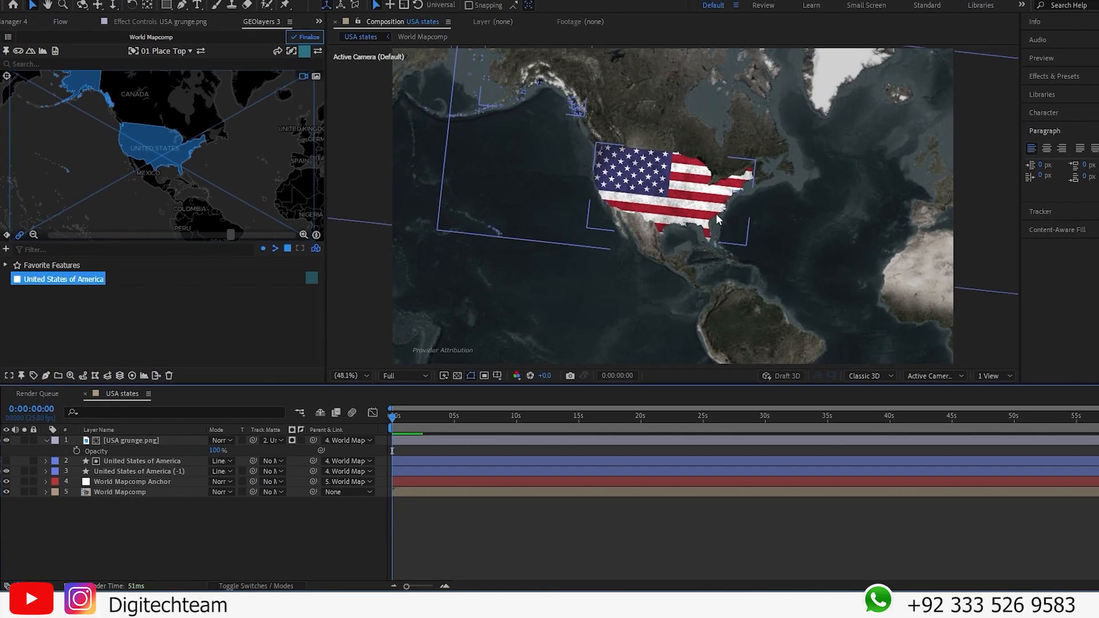
Step: Set the blending mode of the USA grunge.png layer to Multiply
left_click(383, 517)
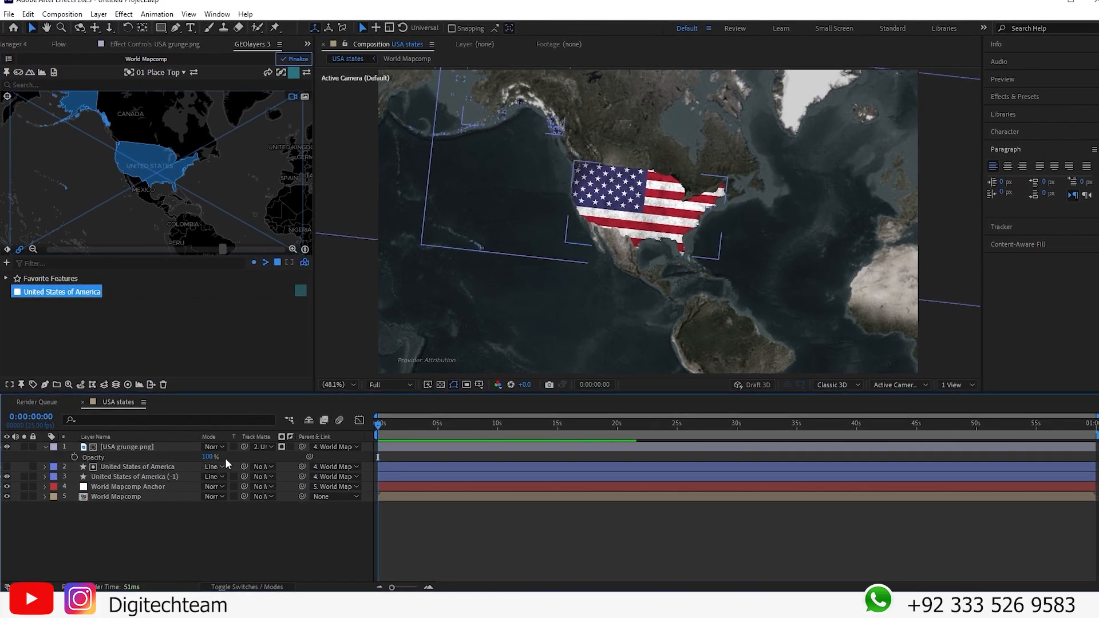
left_click(222, 446)
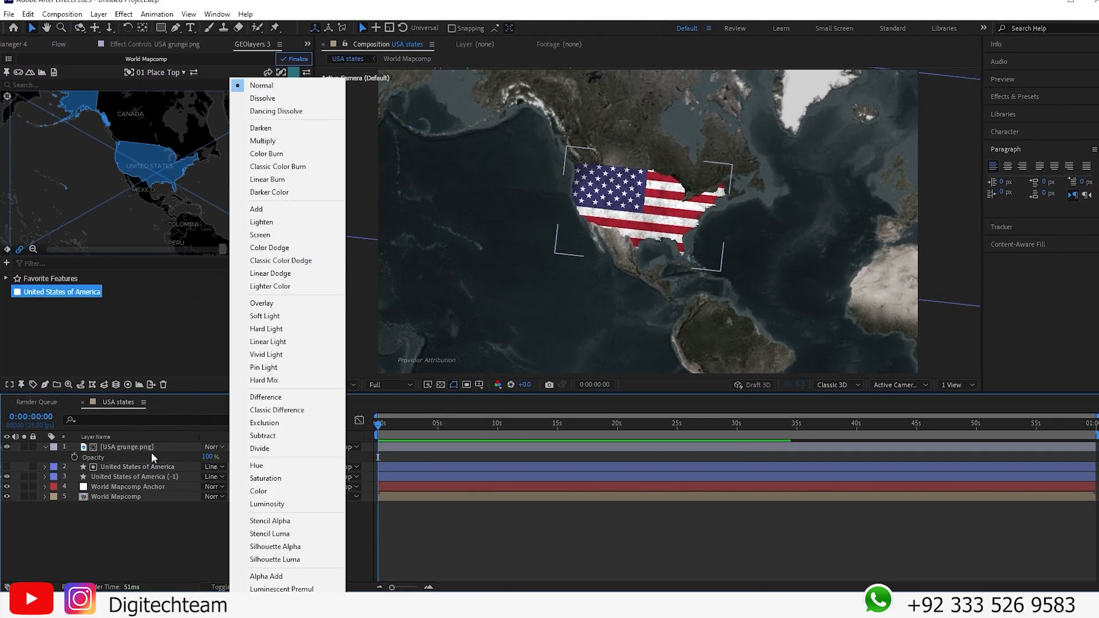
left_click(262, 140)
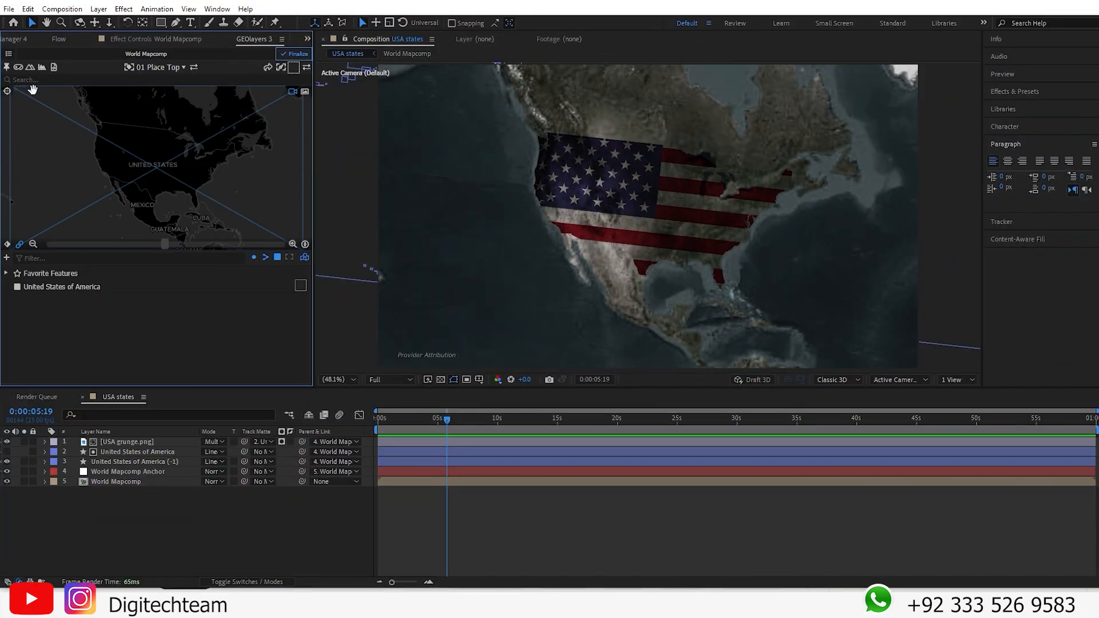
Step: Search GEOlayers for "usa" and add the United States of America Inner Boundaries feature to the map's feature list
left_click(35, 80)
type("usa")
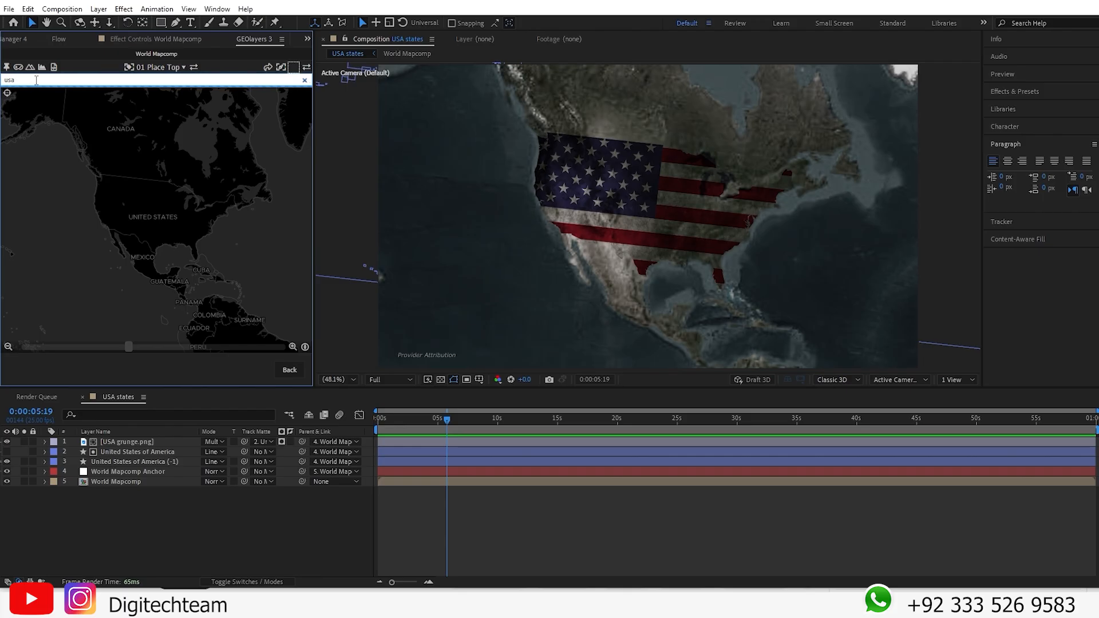
mouse_move(49, 147)
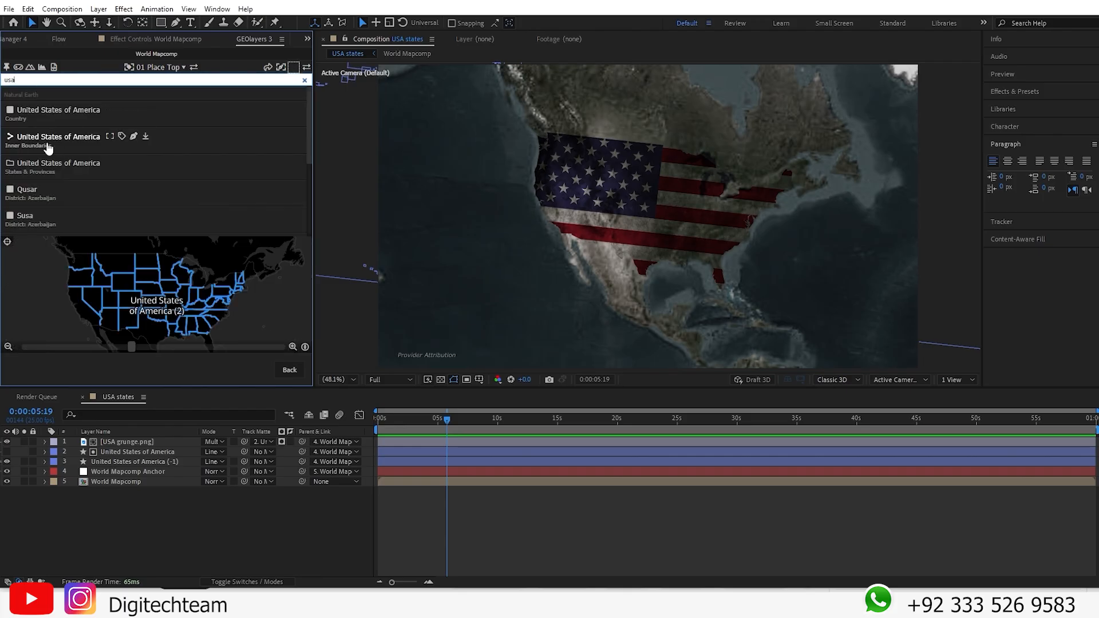
left_click(145, 137)
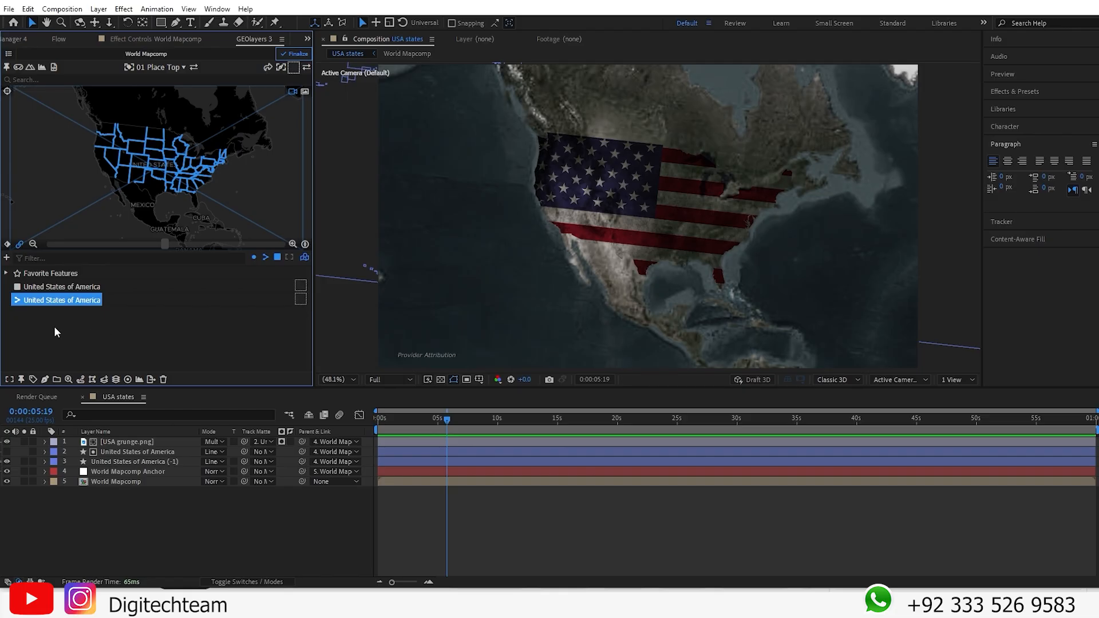
Step: Choose the white dashed outline style for the inner boundaries feature and draw it as a shape layer
left_click(294, 68)
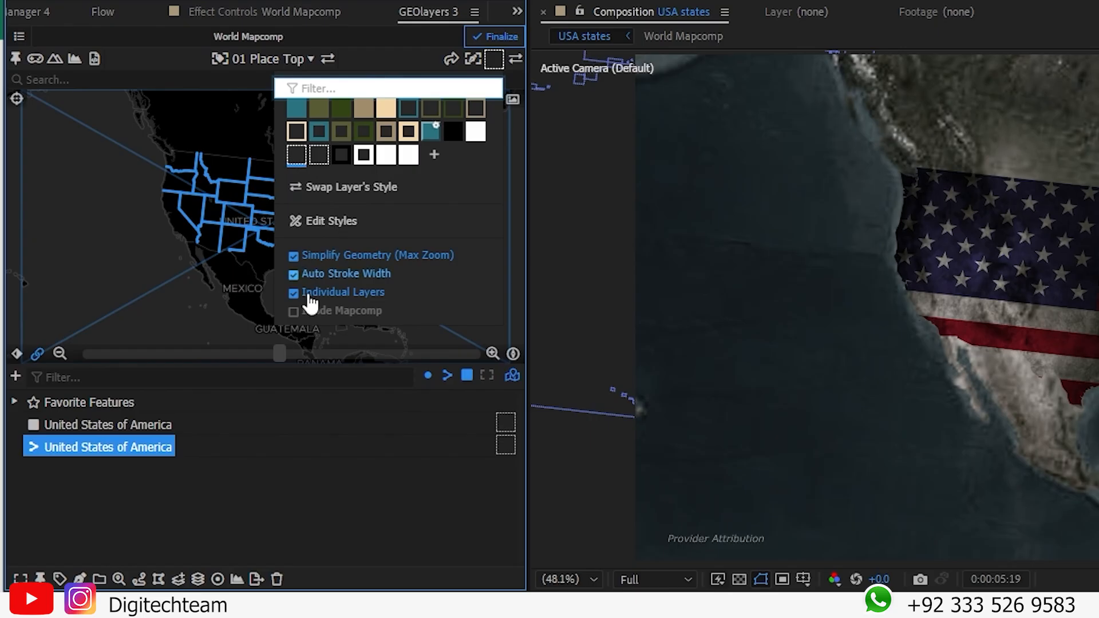
left_click(294, 156)
left_click(80, 567)
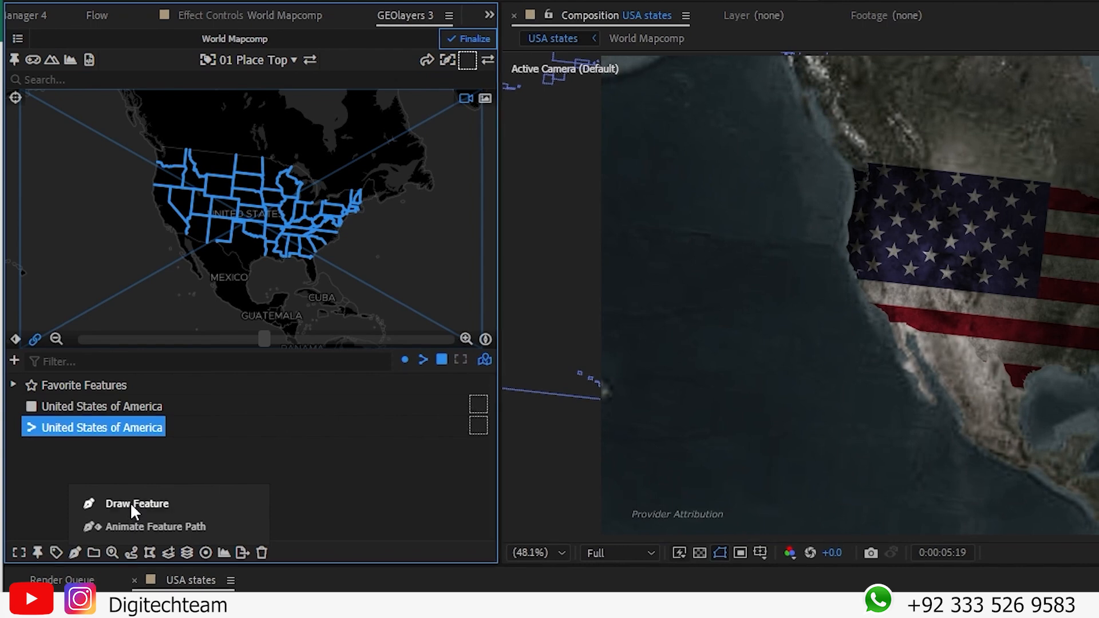
left_click(134, 507)
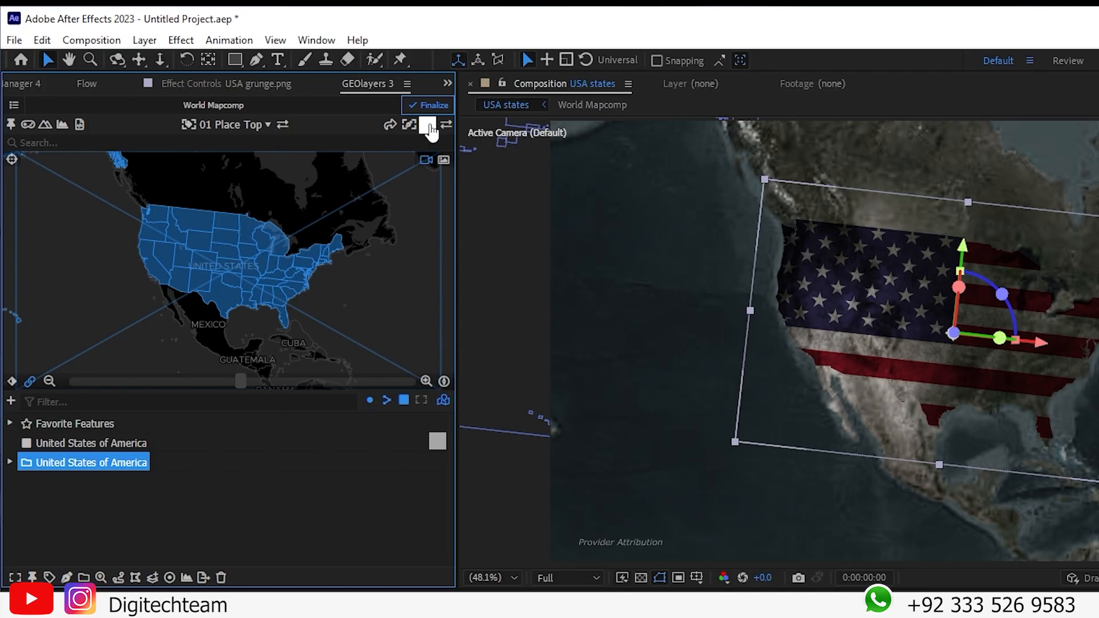
Step: Open the shape layer style editor and set the stroke colour of the Label color 1 Line style to white
left_click(427, 124)
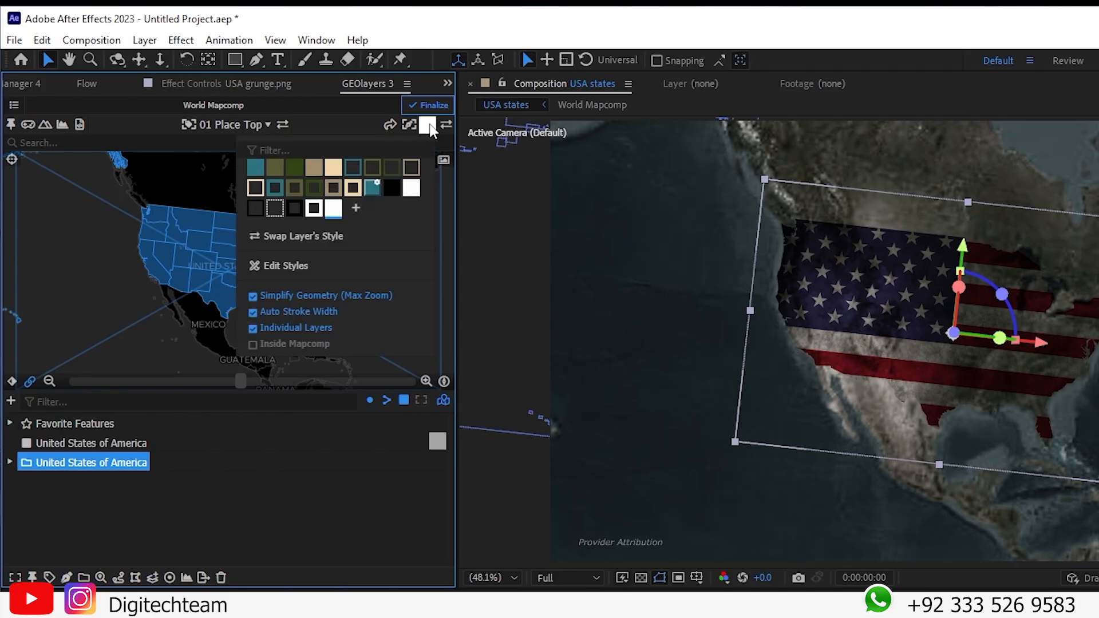
left_click(356, 210)
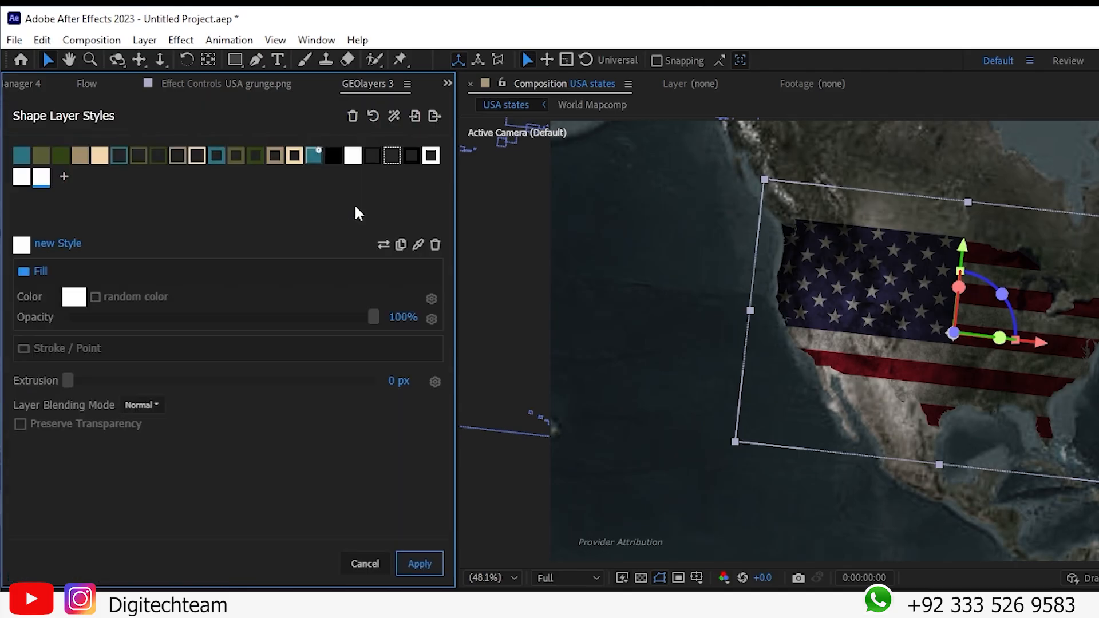
left_click(373, 164)
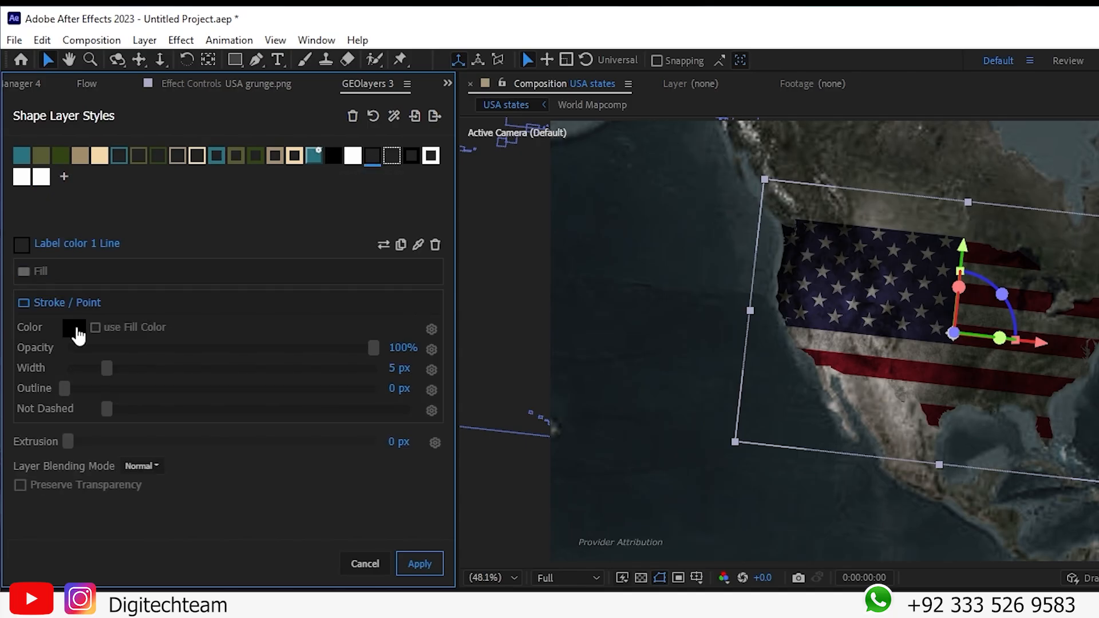
left_click(74, 329)
left_click(24, 246)
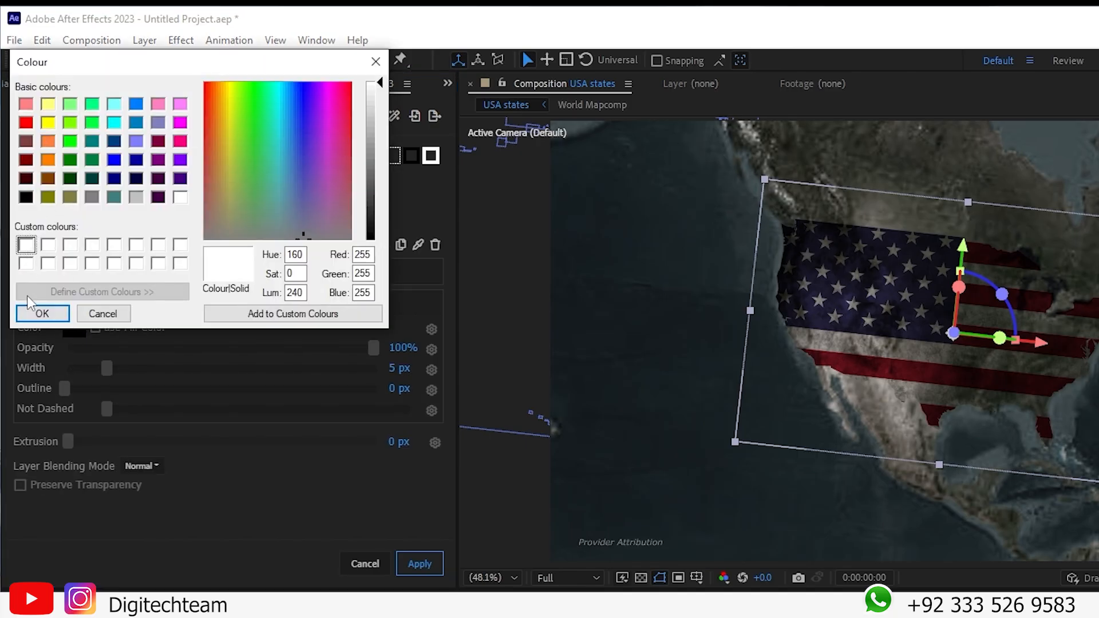
left_click(36, 313)
Step: Give the Label color 1 Line style small dashes and a 3 px stroke width, adjust its dash speed and apply it
left_click_drag(112, 413, 345, 435)
left_click_drag(209, 411, 287, 419)
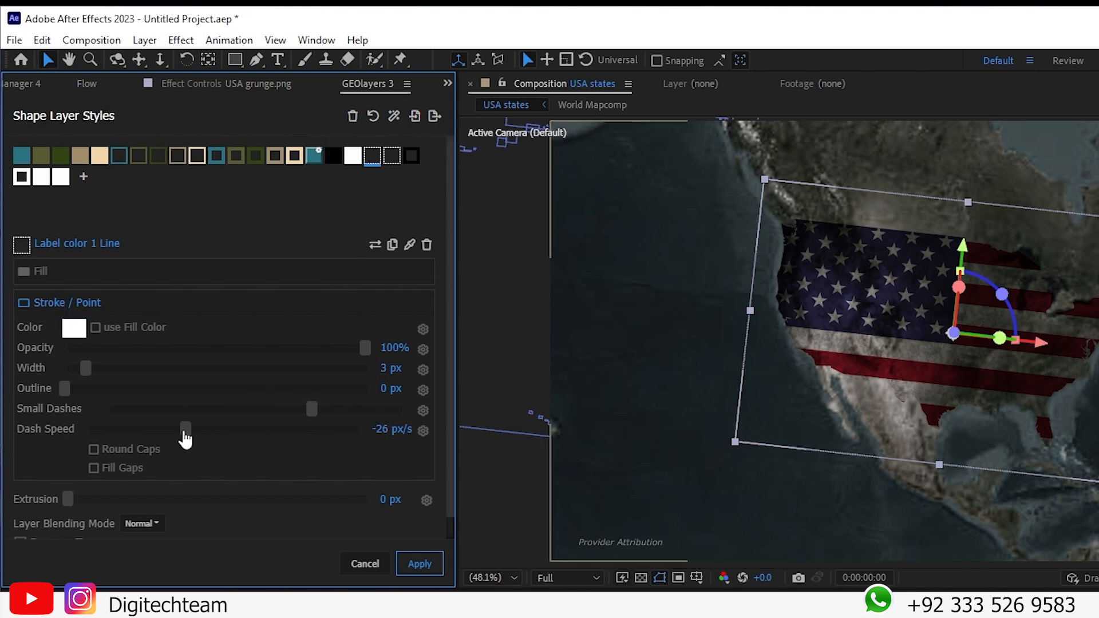
left_click_drag(185, 434, 221, 436)
left_click(418, 575)
left_click(434, 577)
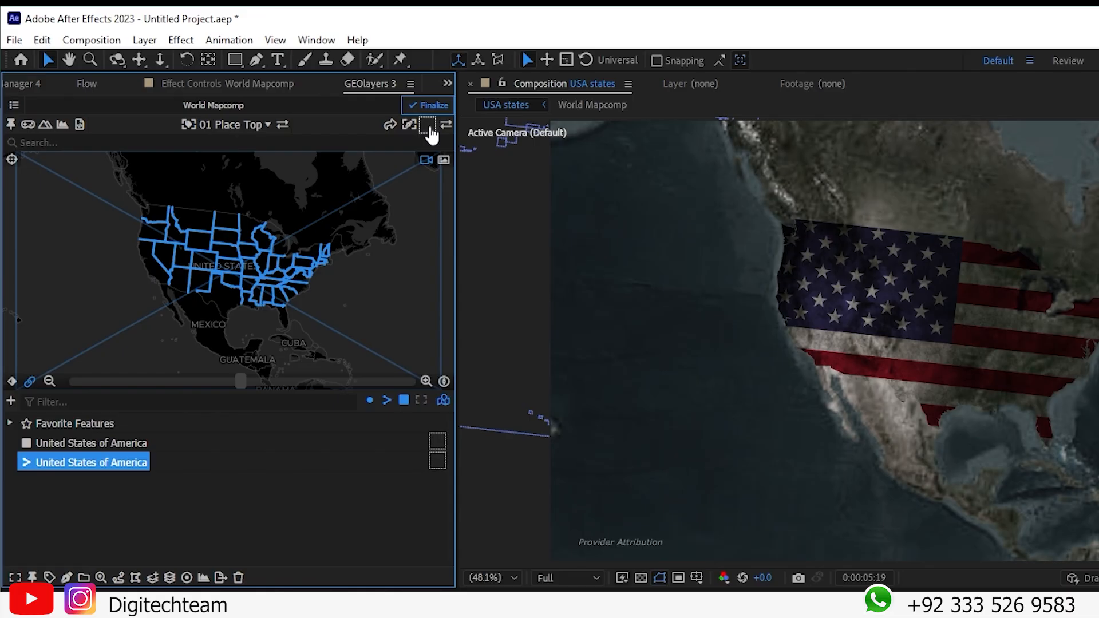
left_click(427, 124)
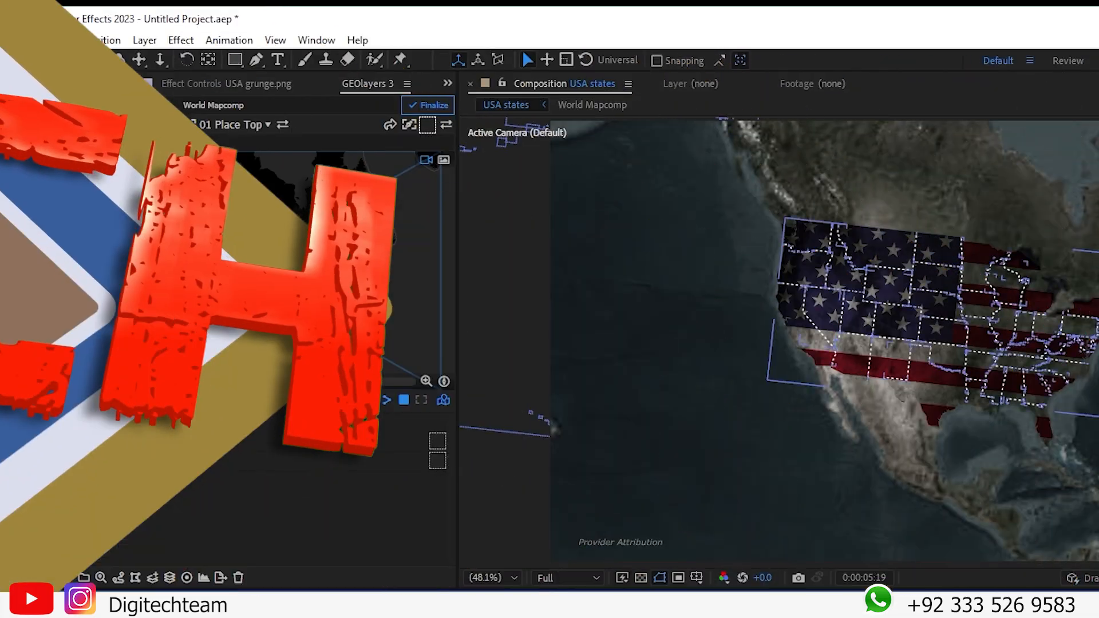
Step: Draw the United States of America country feature as a shape layer with the dashed outline style
left_click(1053, 270)
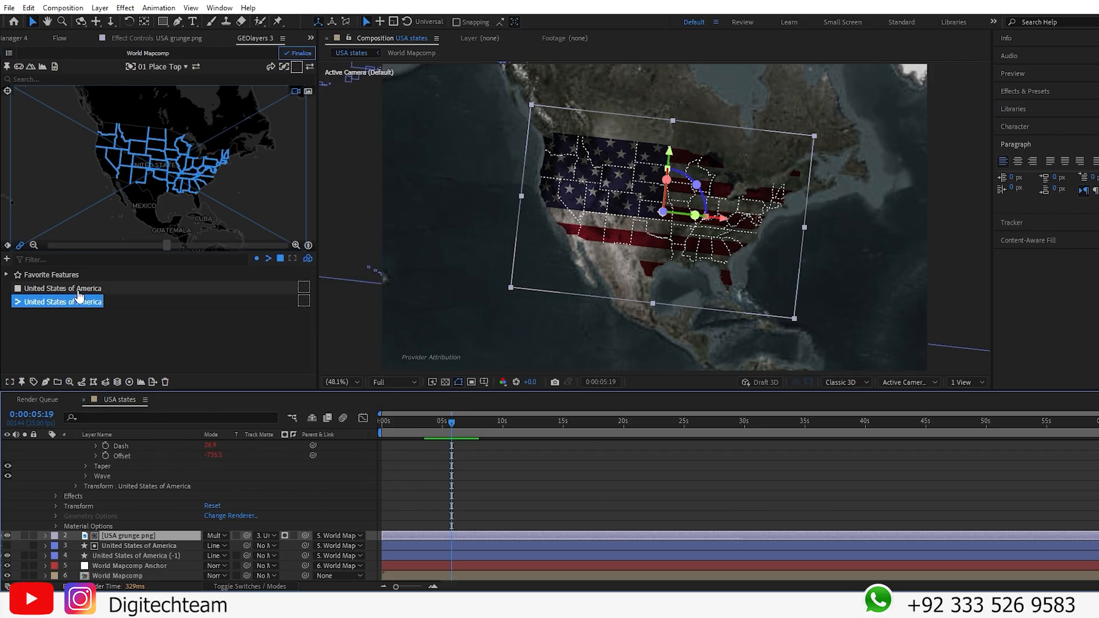
left_click(47, 292)
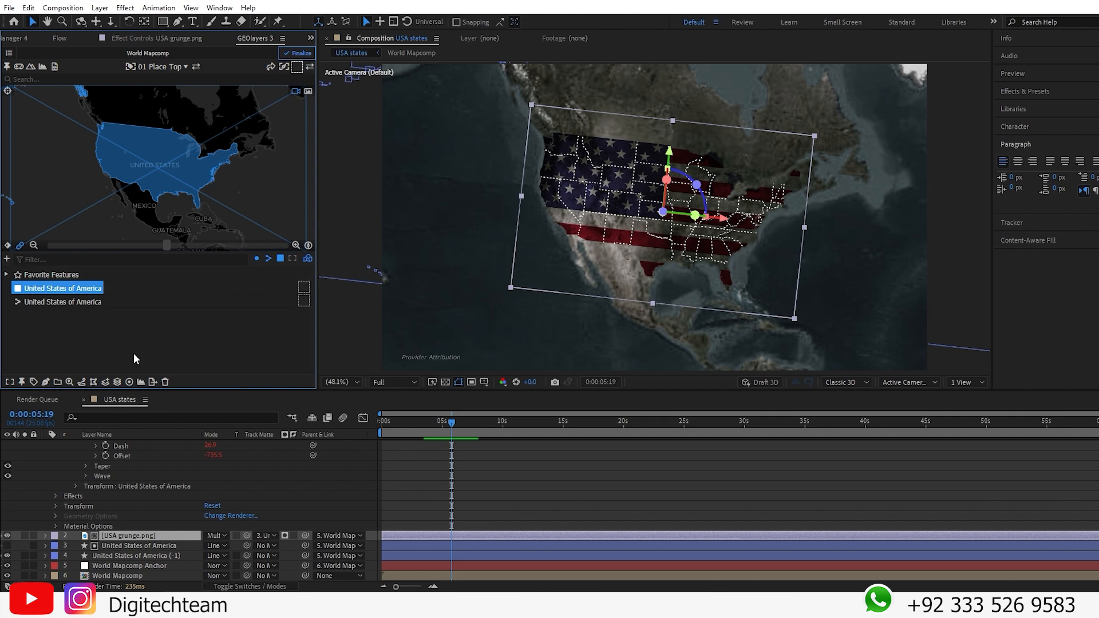
left_click(45, 383)
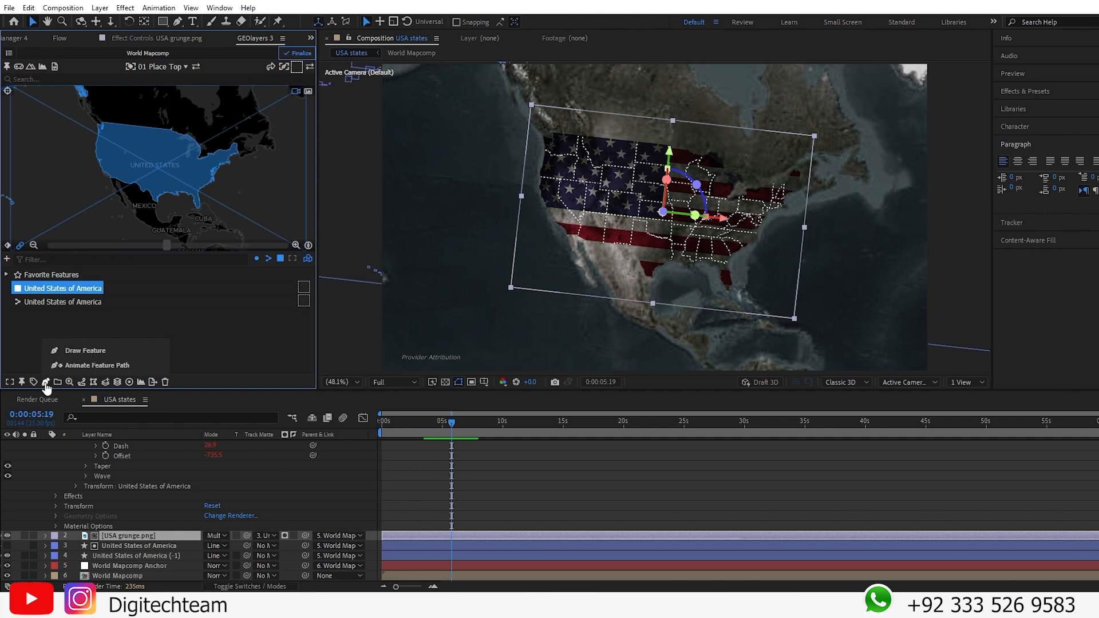
left_click(74, 356)
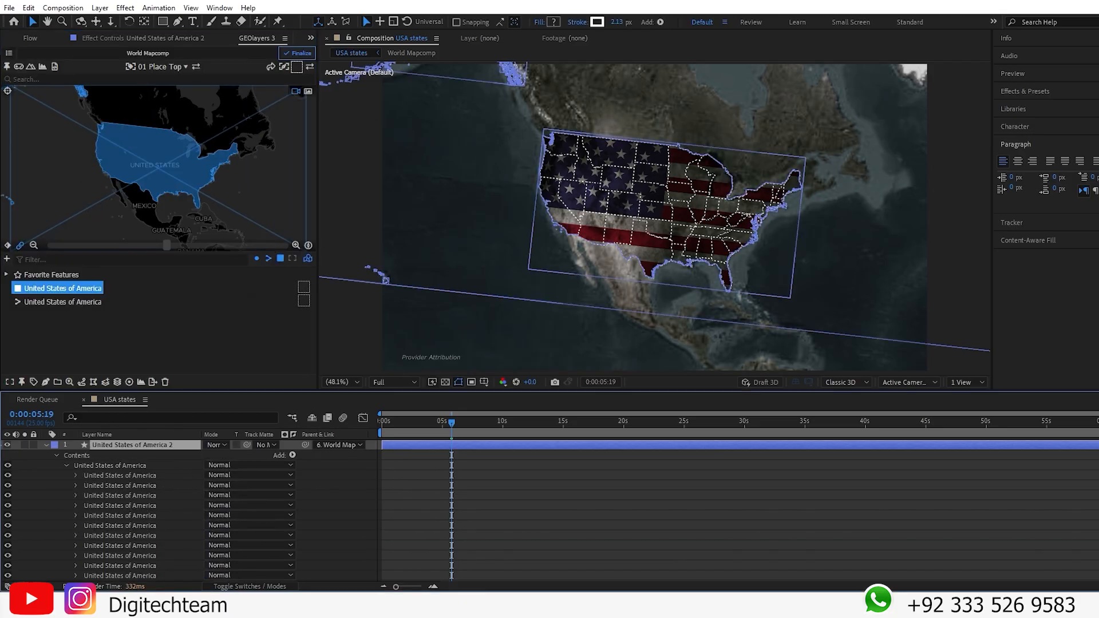
Step: Collapse the two new boundary layers and rename the United States of America 1 layer as USA States Border
left_click(46, 445)
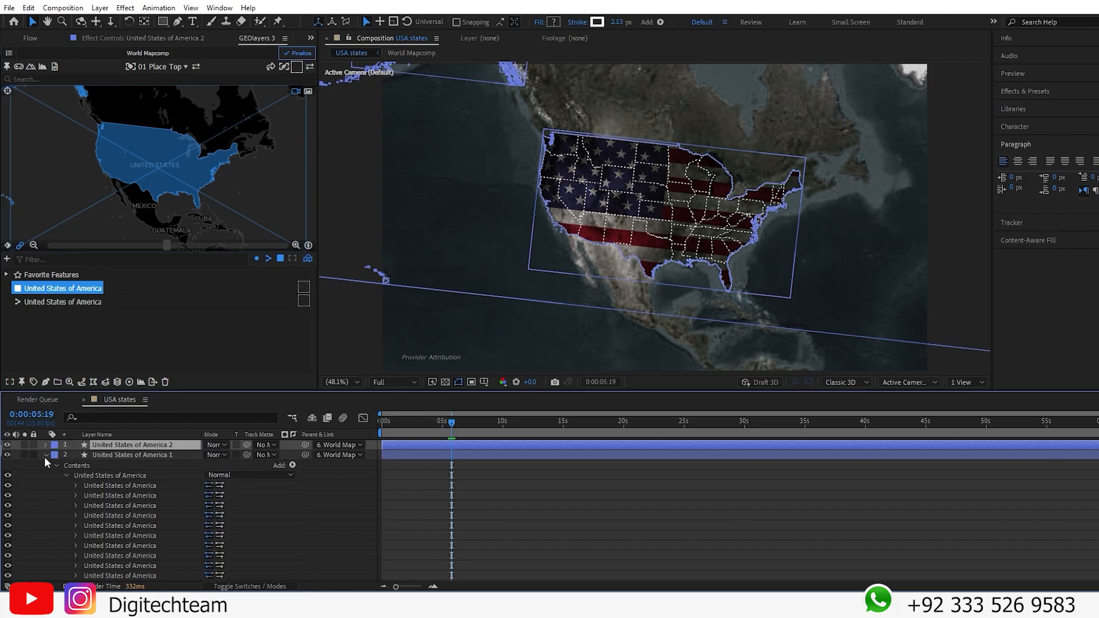
left_click(46, 454)
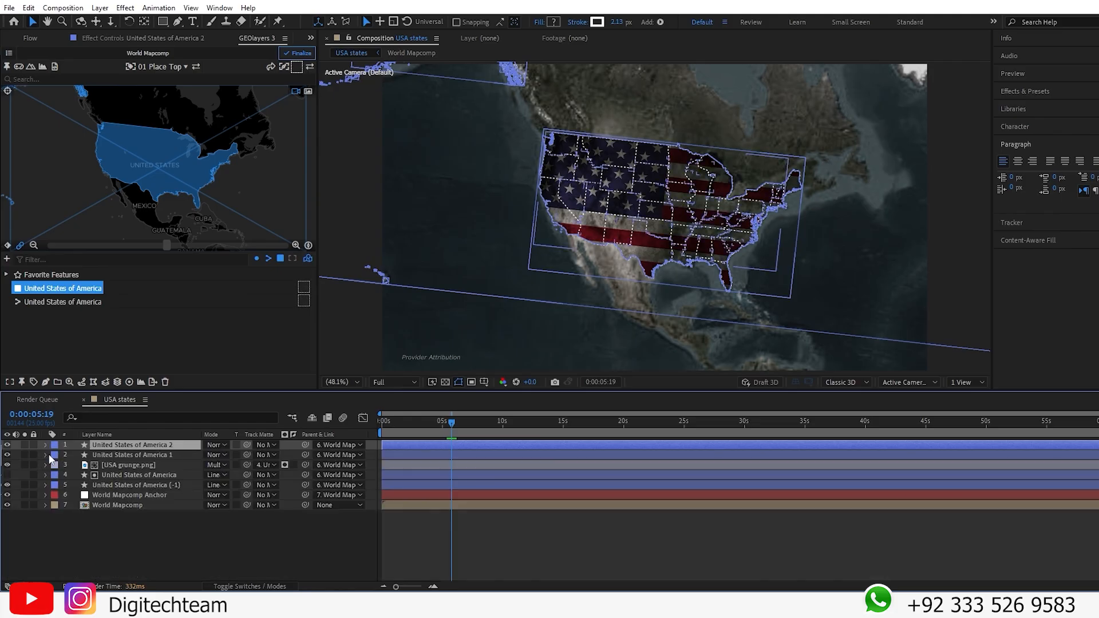
left_click(131, 454)
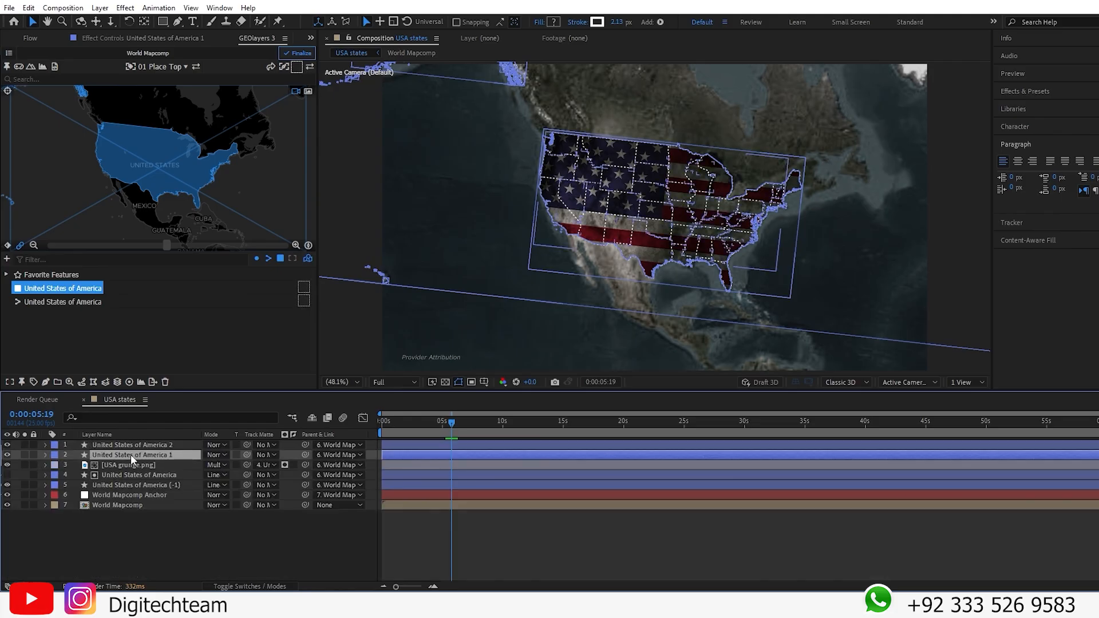
right_click(130, 455)
left_click(171, 421)
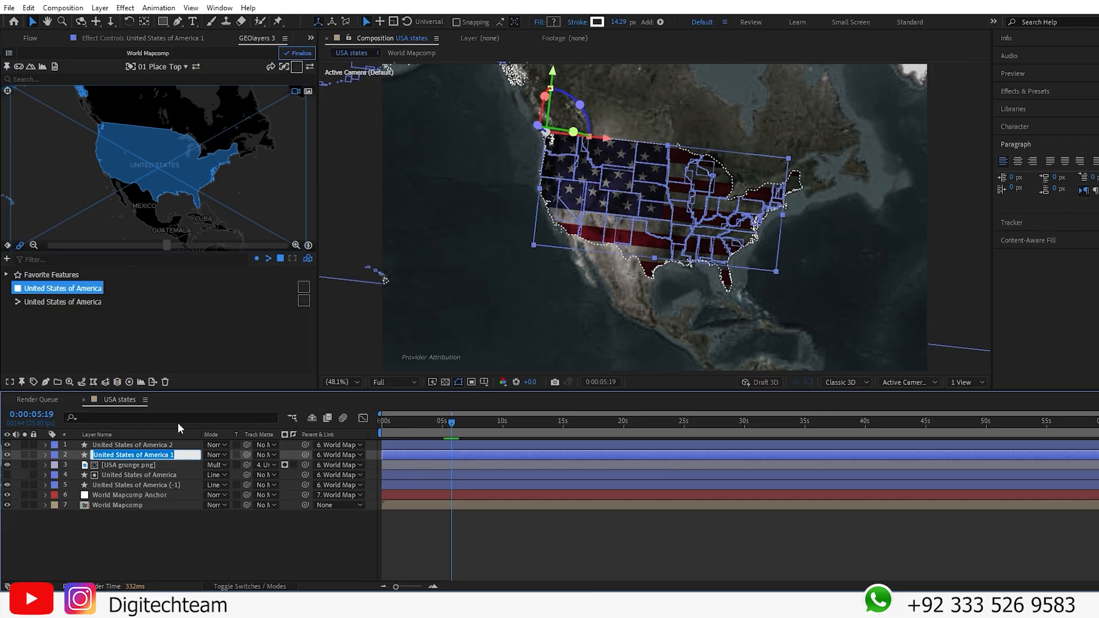
type("USA States Bor")
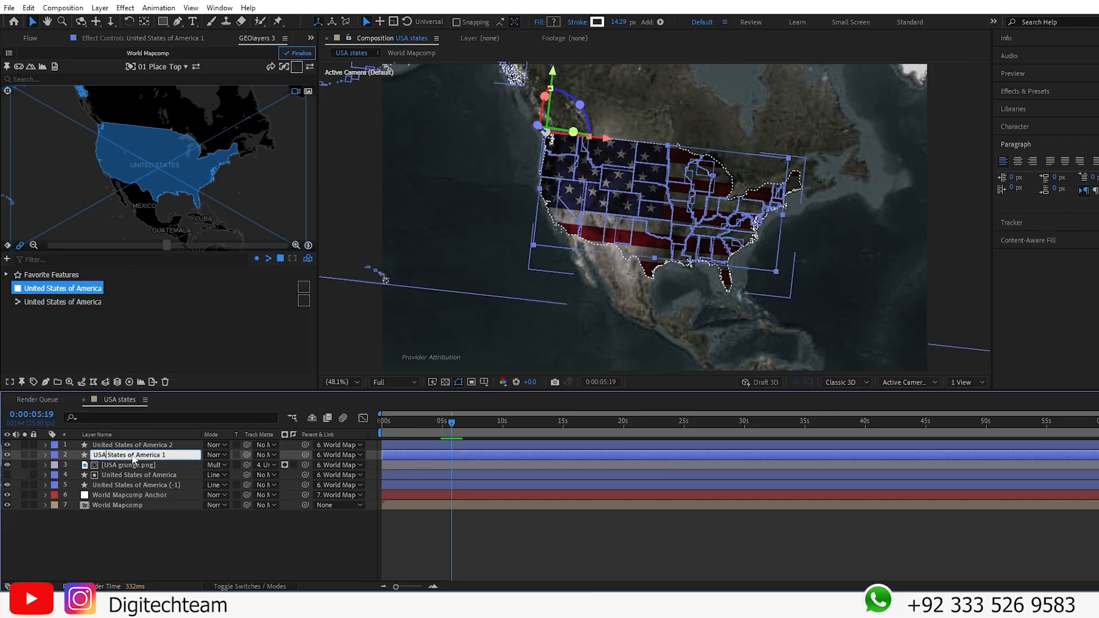
type("der")
key("Return")
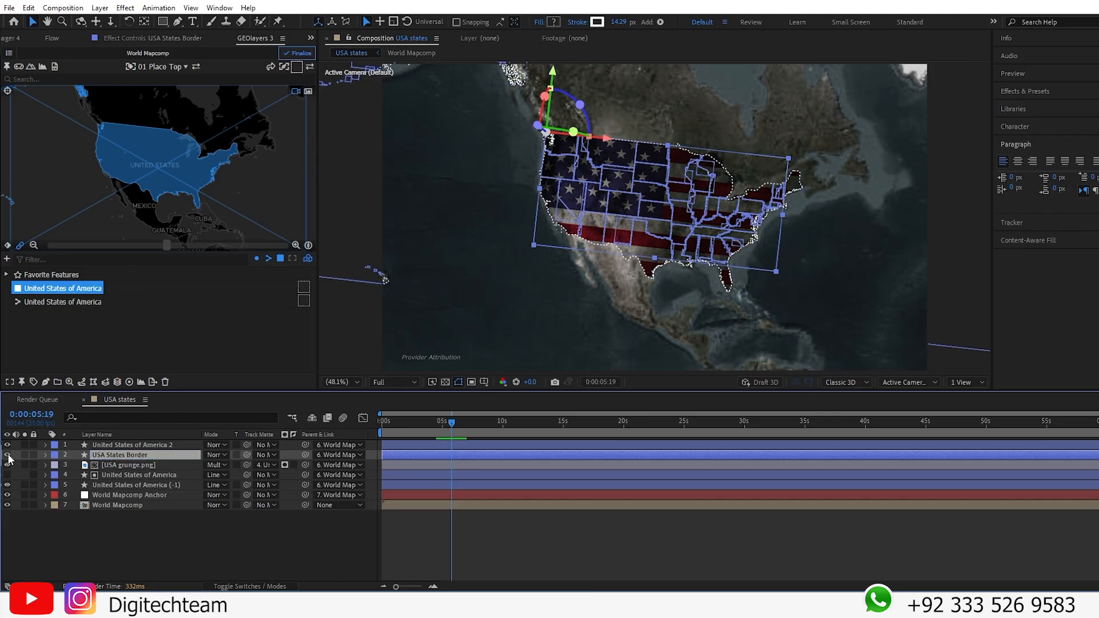
Step: Toggle the USA States Border layer off and on to compare the map with and without the state borders
left_click(7, 454)
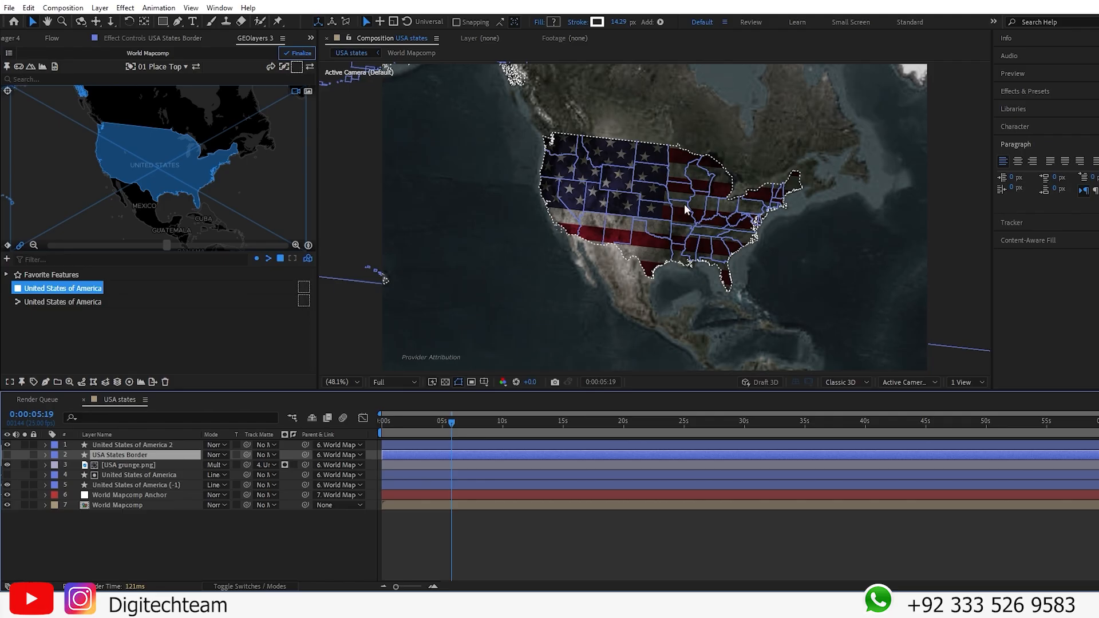
left_click(166, 464)
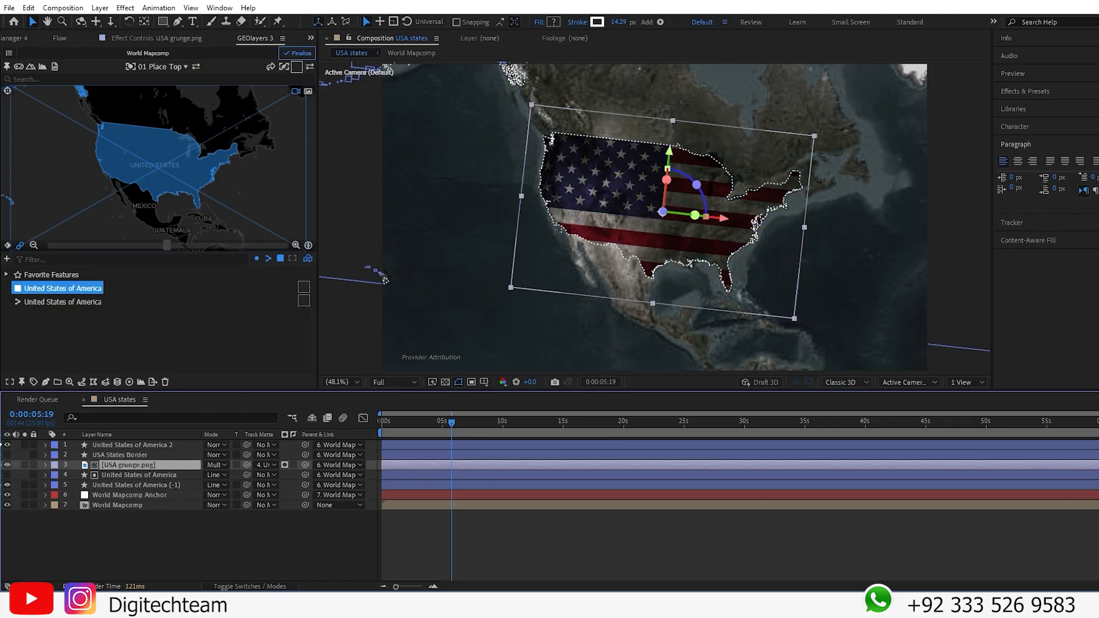
left_click(7, 456)
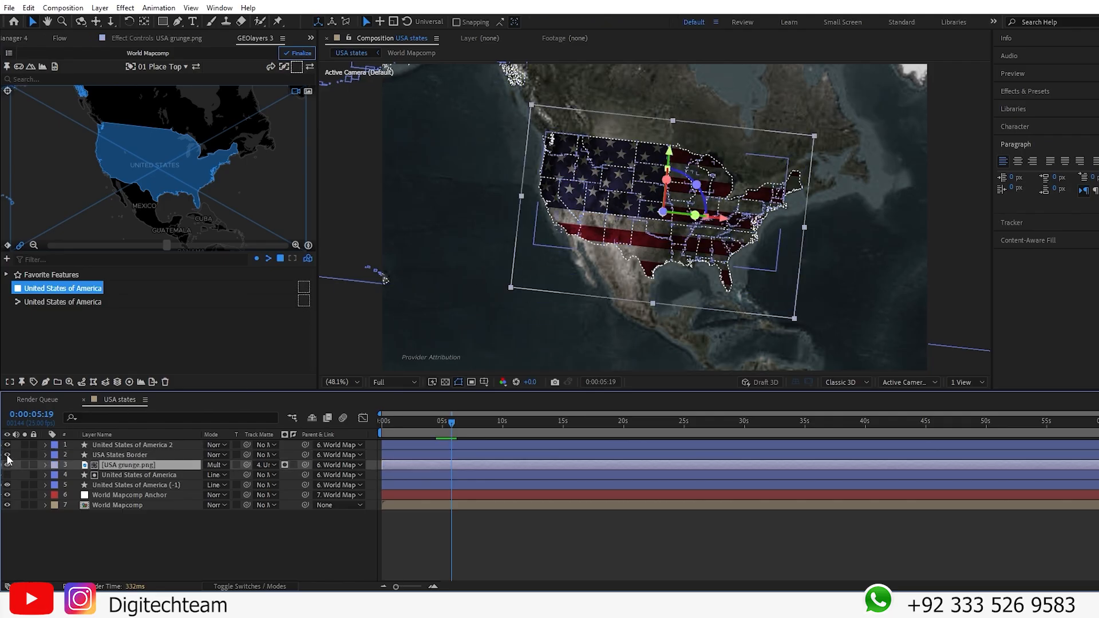
Step: Rename the United States of America 2 layer as USA Border Main
left_click(115, 444)
right_click(114, 444)
left_click(131, 441)
key("ctrl+a")
type("USA")
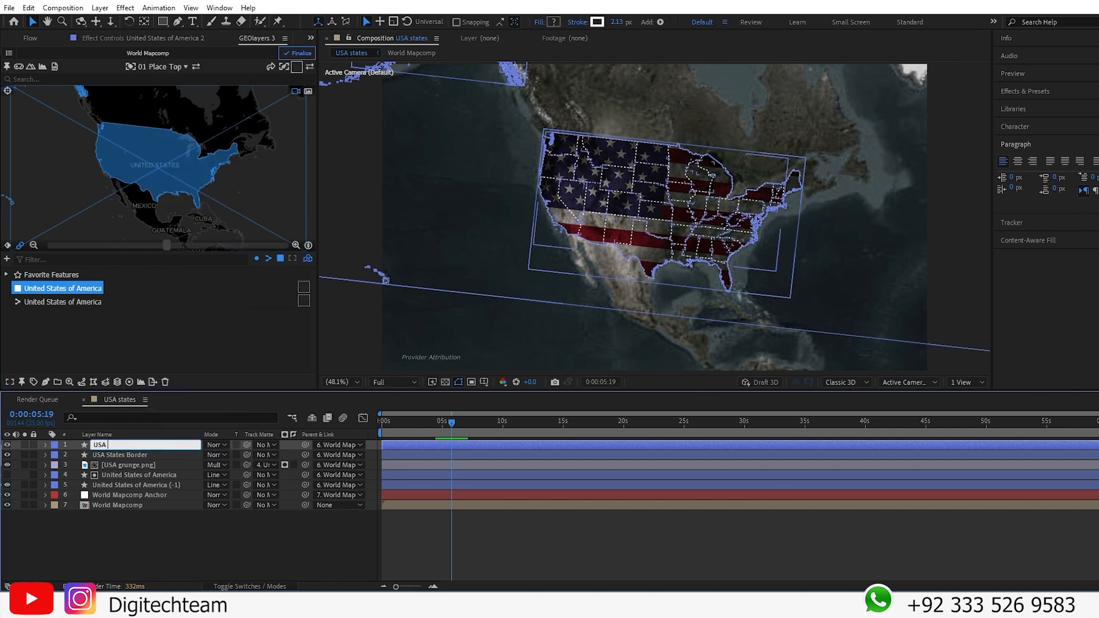
key("Return")
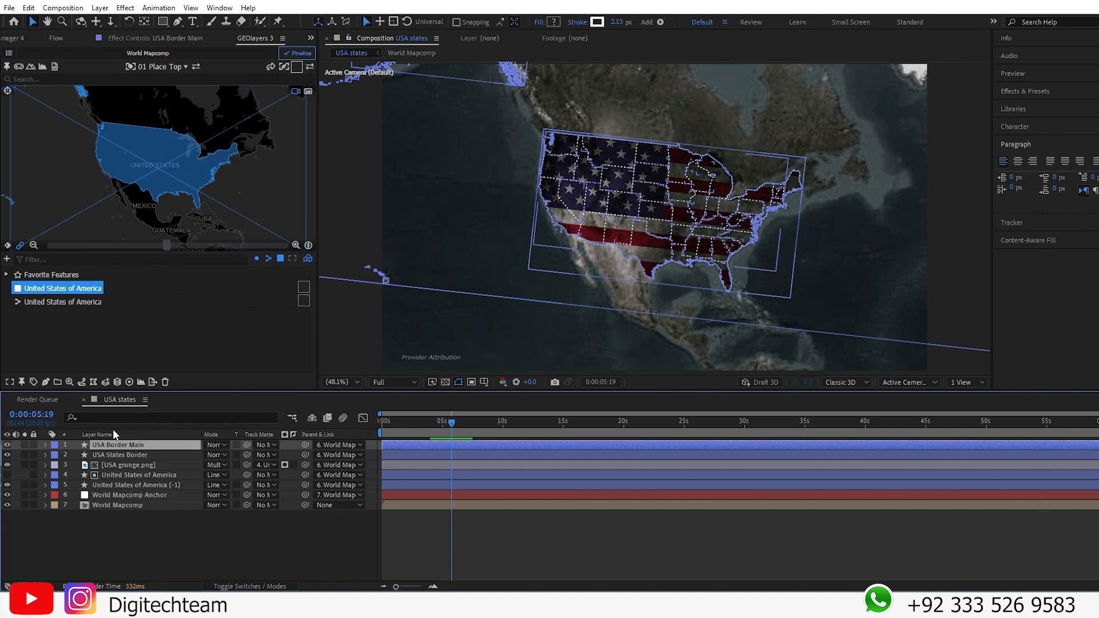
left_click(156, 466)
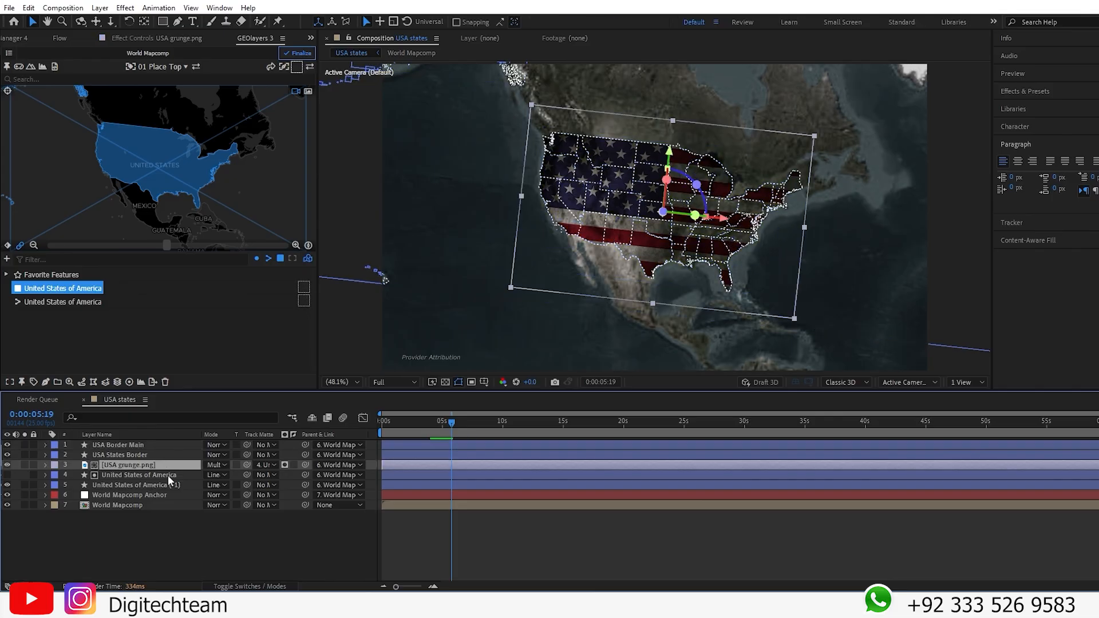
left_click(168, 475)
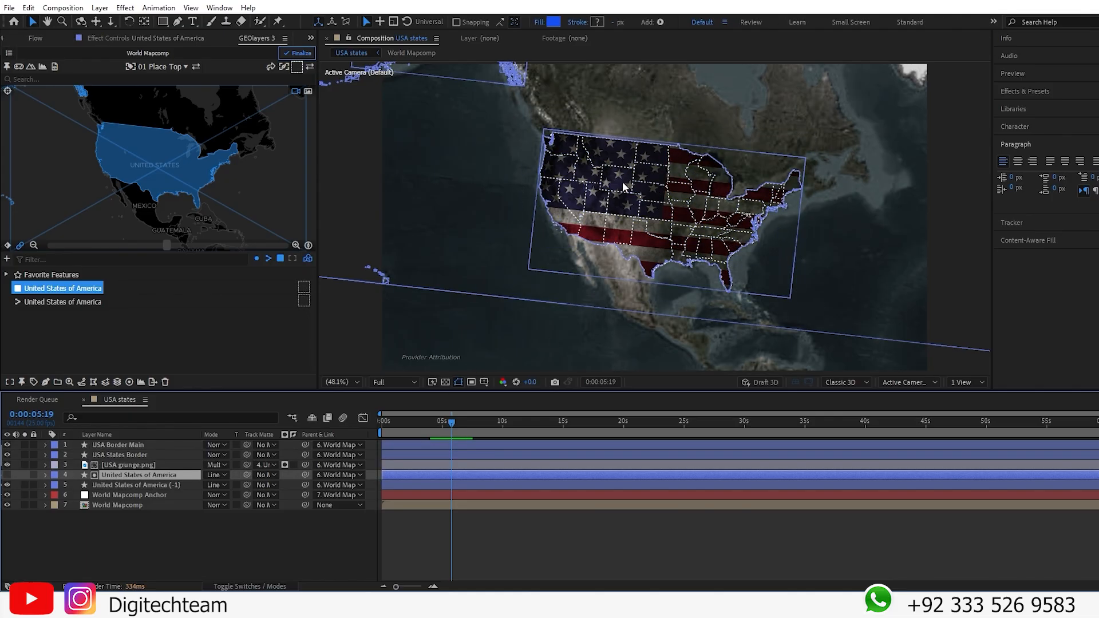
left_click(488, 517)
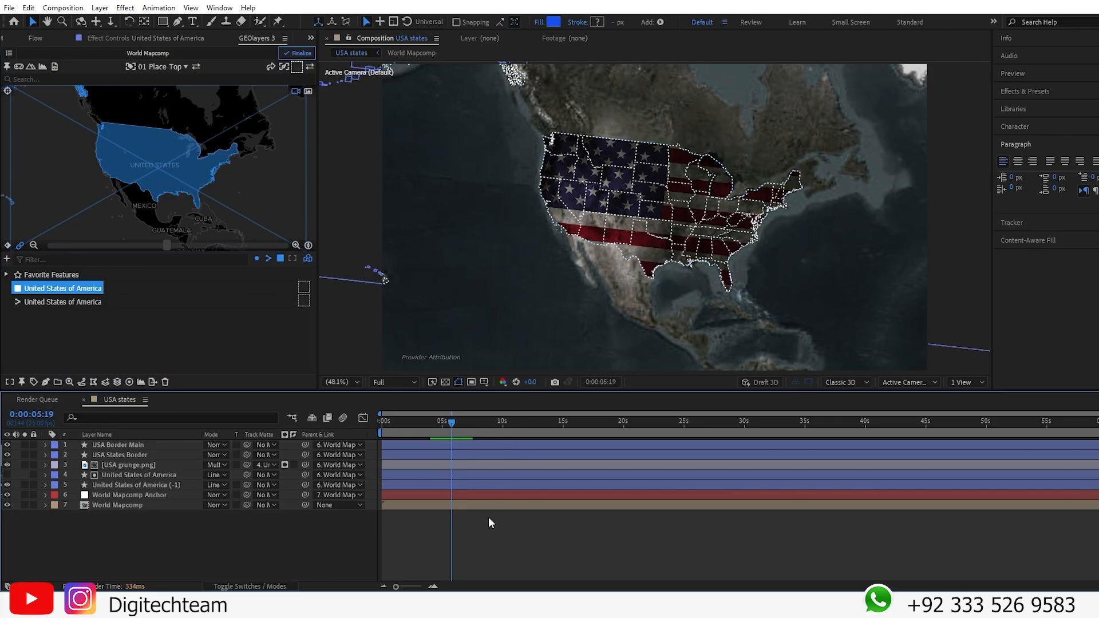
Step: Add Trim Paths to the USA States Border layer and keyframe its End at 0% at 0:00:00:18
left_click(46, 454)
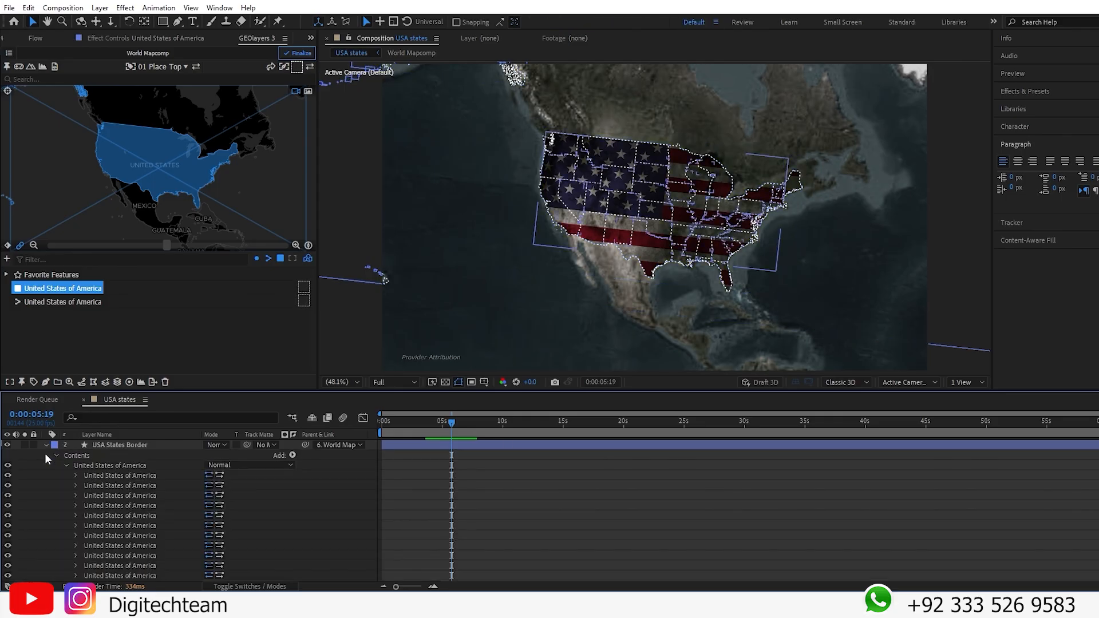
left_click(293, 456)
left_click(330, 392)
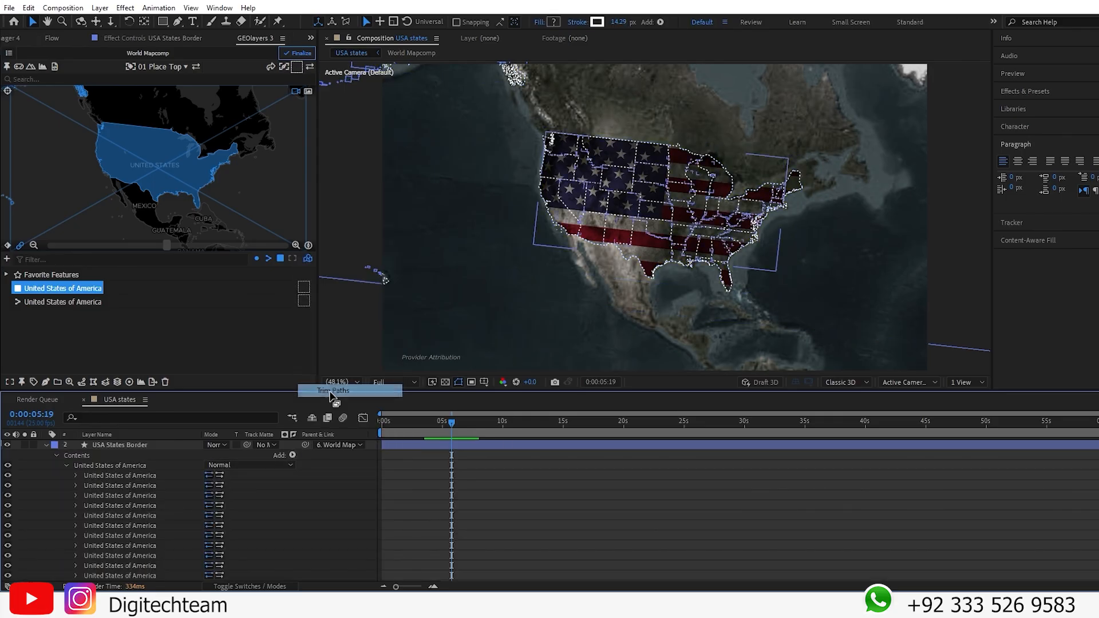
left_click(414, 423)
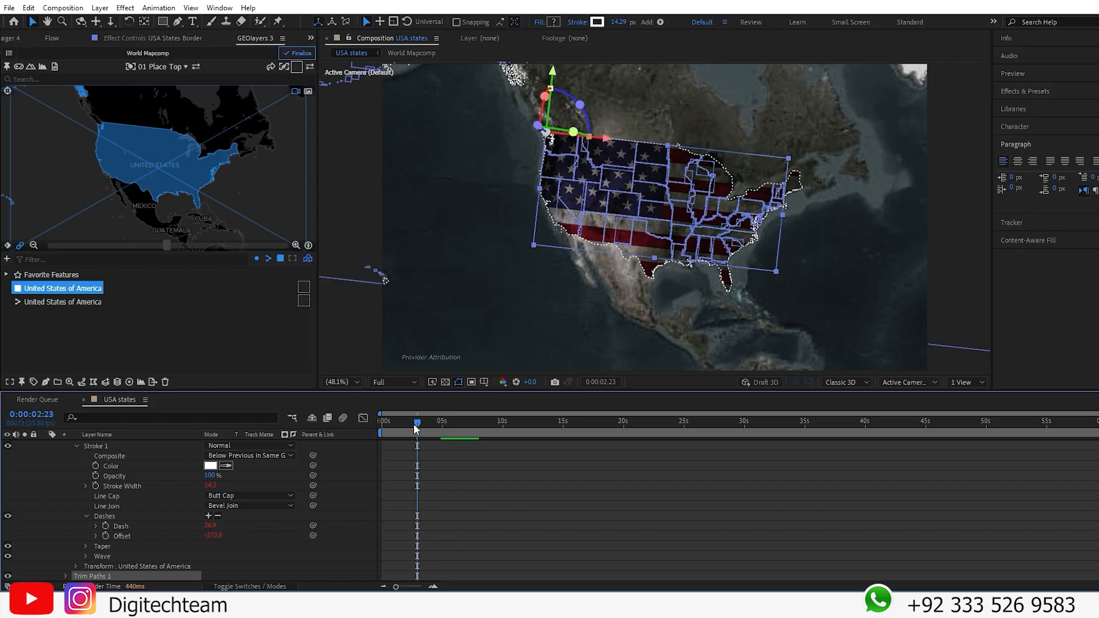
left_click(390, 424)
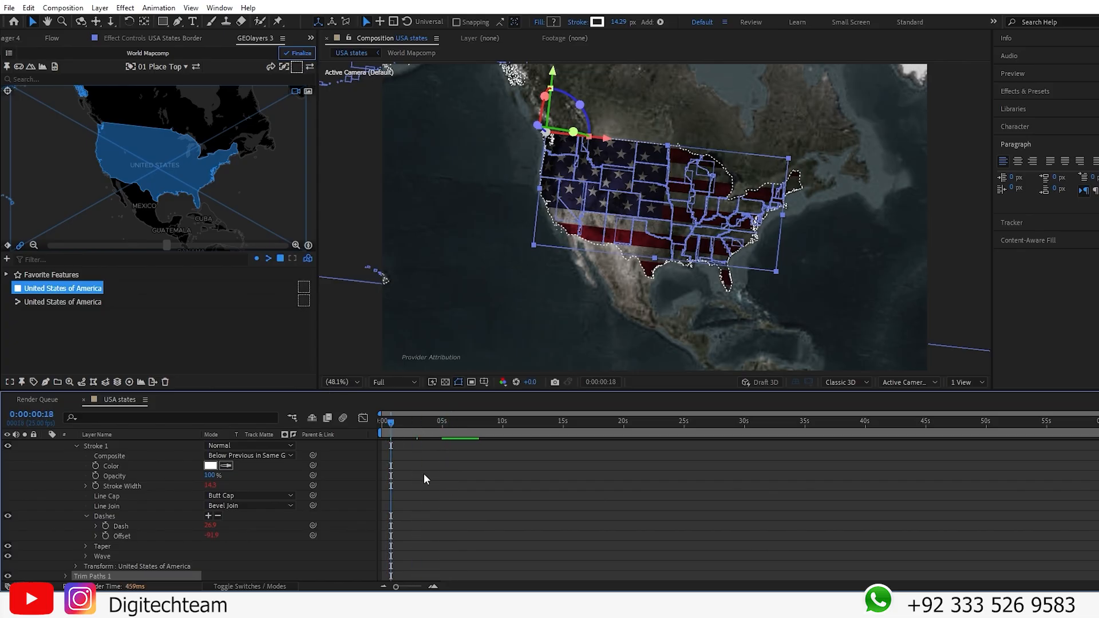
scroll(424, 472, "down", 3)
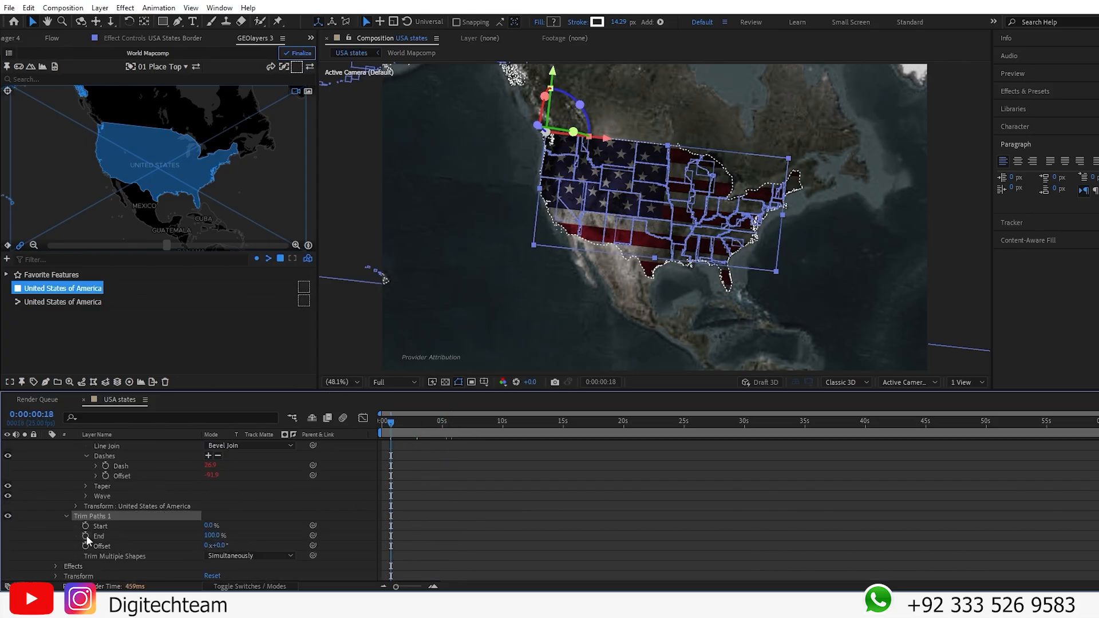
left_click(86, 535)
left_click(211, 535)
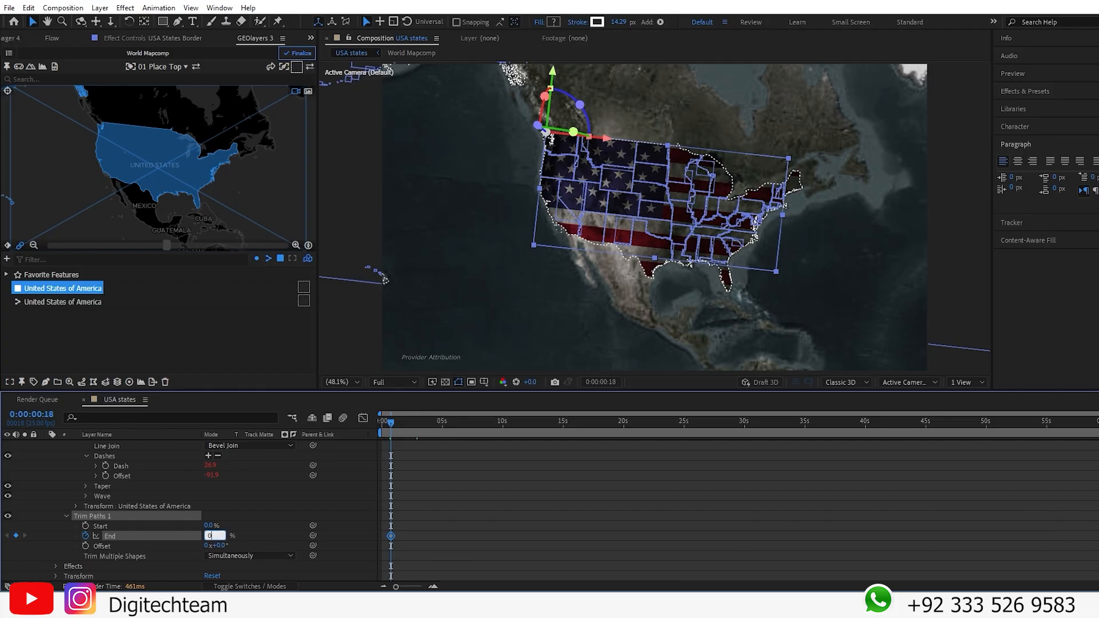
Step: Add a second Trim Paths End keyframe at 0:00:06:24 so the state borders finish drawing there
left_click(465, 428)
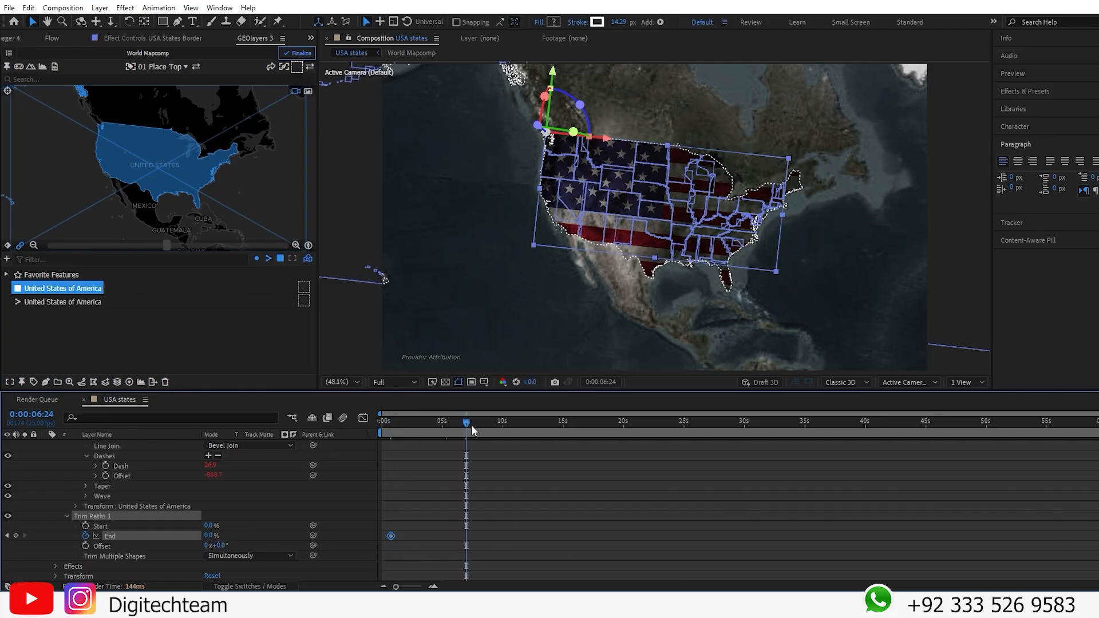
left_click(209, 535)
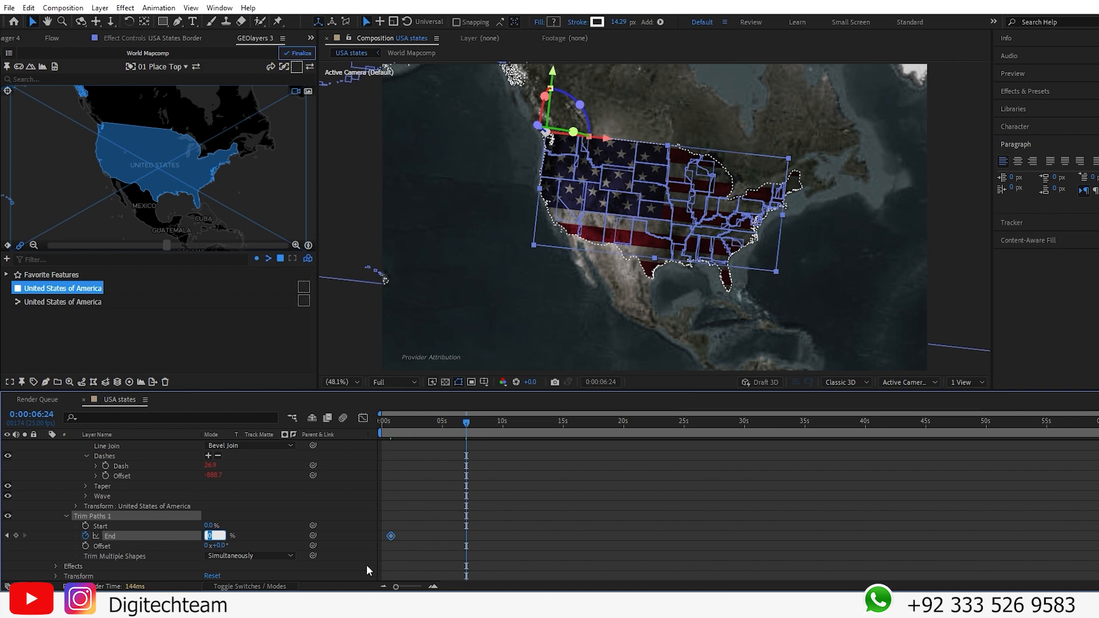
key("Return")
Step: Add Trim Paths to the USA Border Main layer and keyframe its End to grow from 0% near the timeline start
scroll(114, 504, "up", 10)
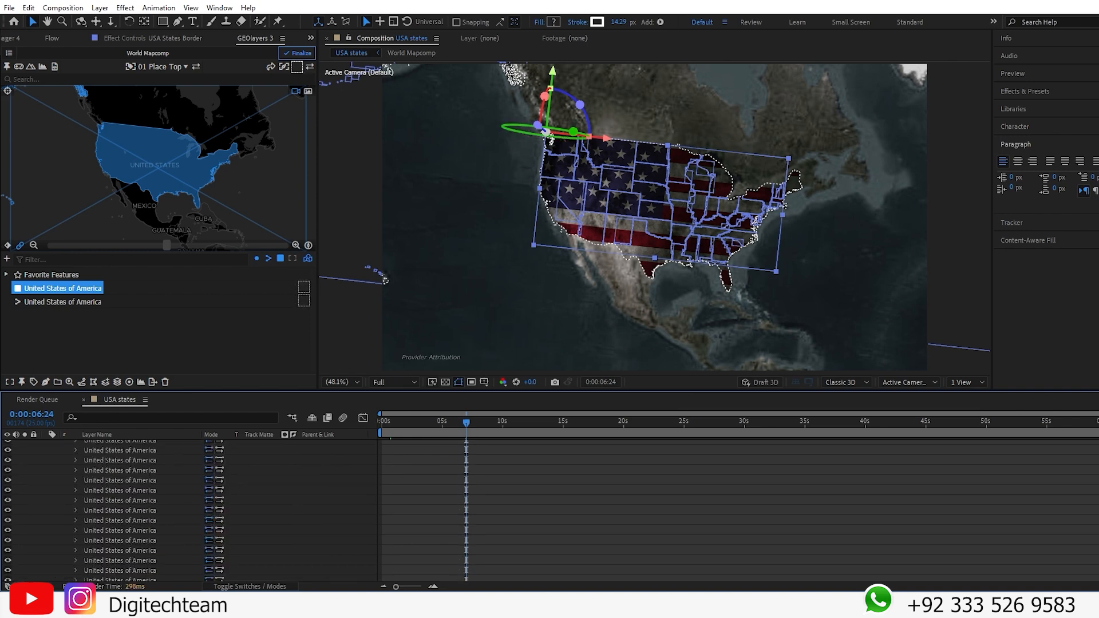
left_click(110, 445)
left_click(292, 455)
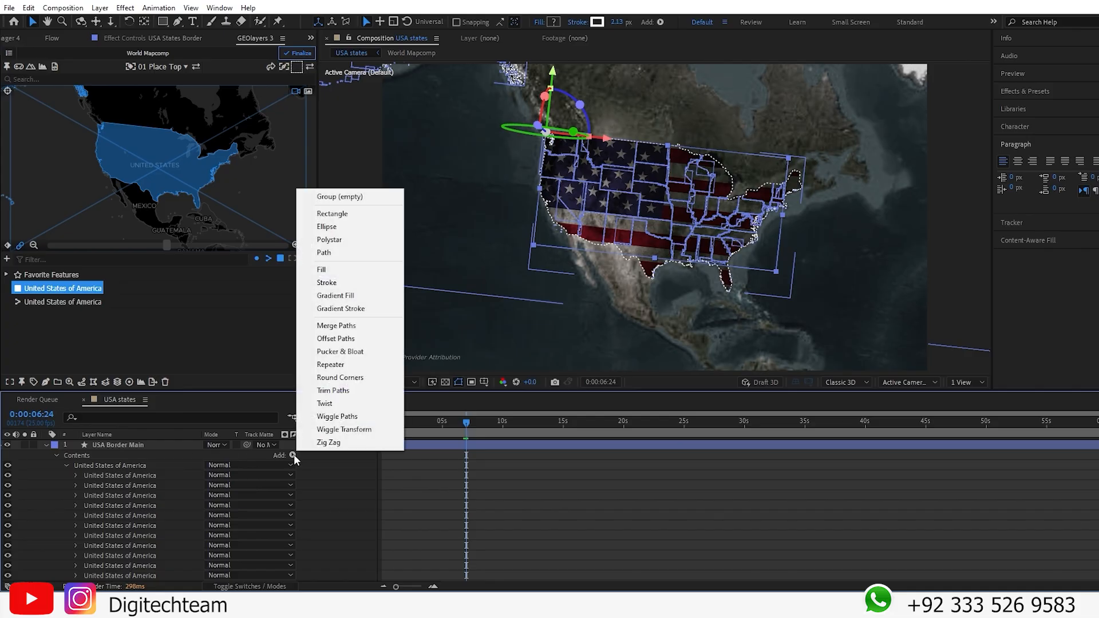
left_click(333, 392)
scroll(137, 509, "down", 2)
left_click(66, 516)
left_click(86, 537)
left_click(393, 426)
left_click(213, 536)
type("0")
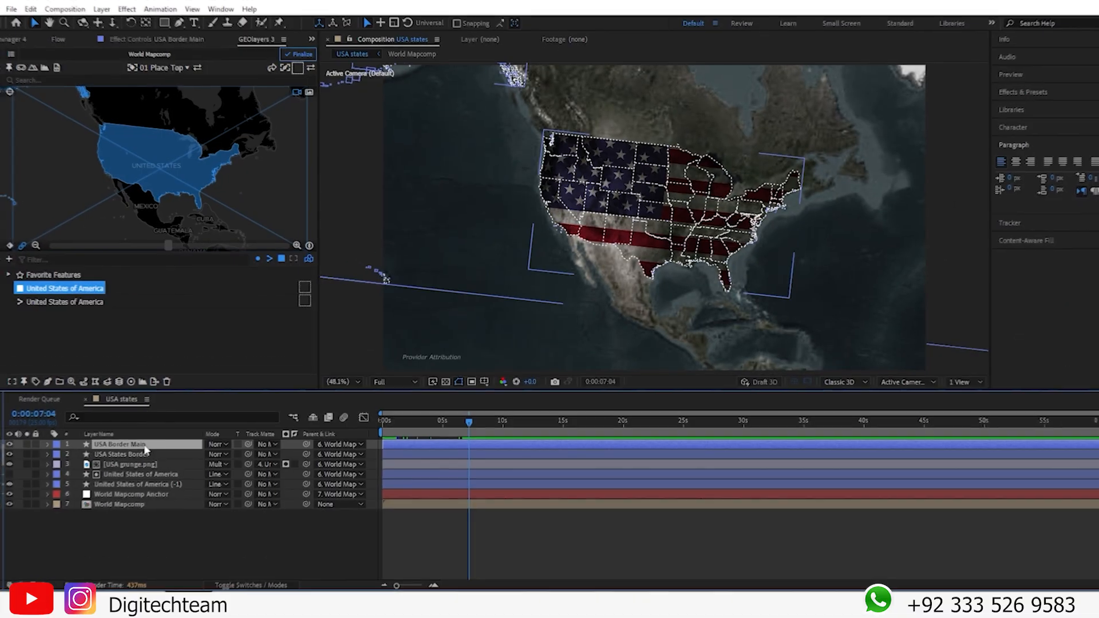
Step: Apply the Deep Glow 2 effect to the USA Border Main layer
key("ctrl+space")
type("glow")
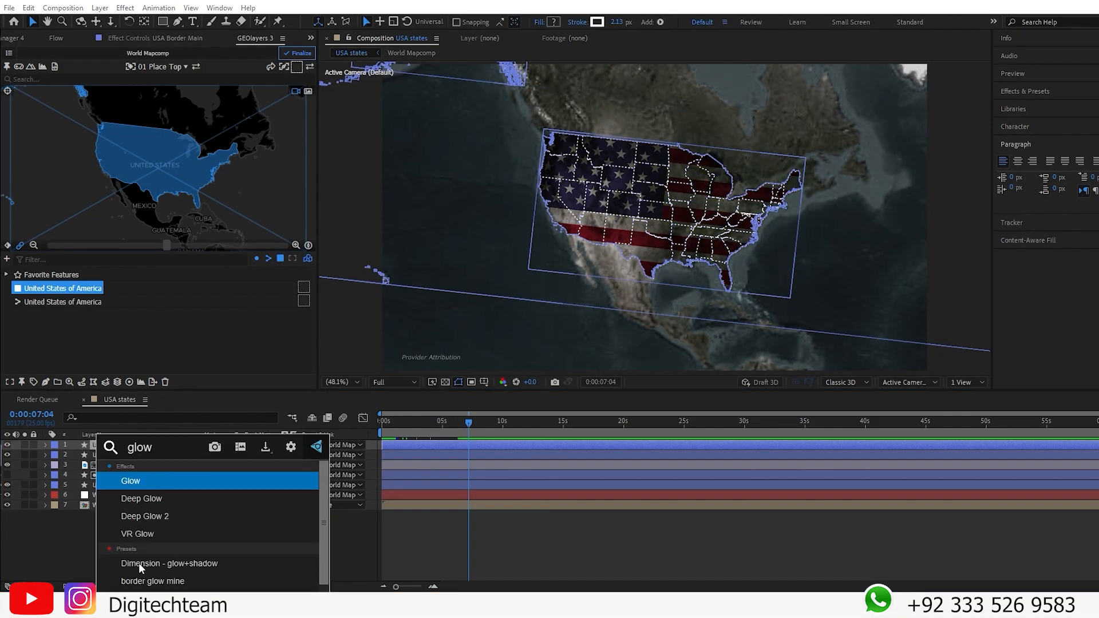
left_click(150, 537)
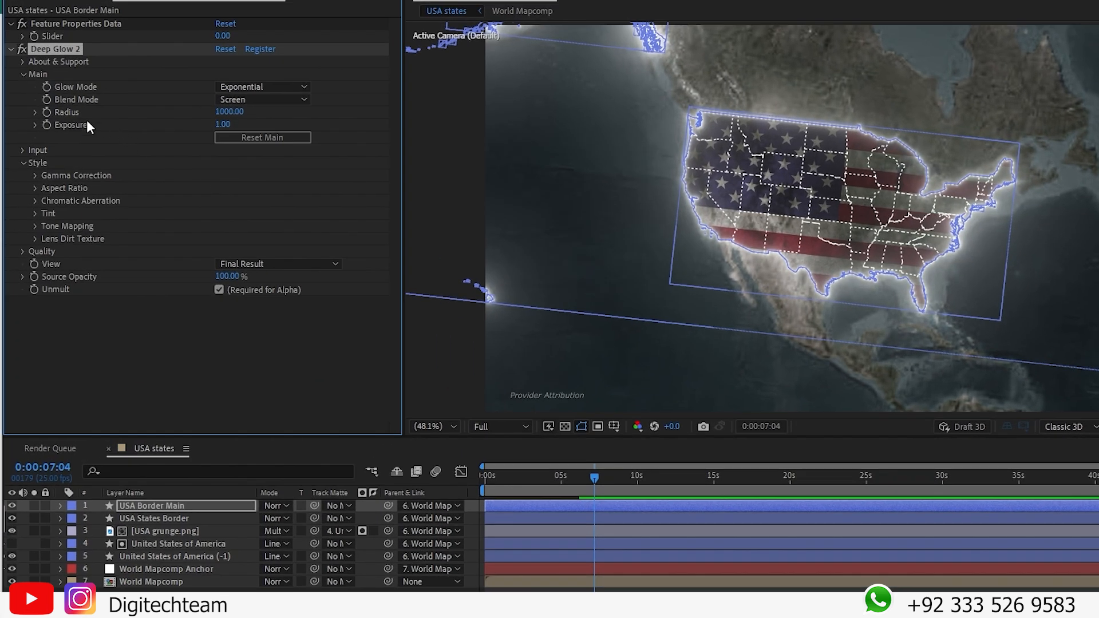
Step: Set the Deep Glow 2 radius to 10 and exposure to 1 on USA Border Main
left_click(229, 112)
type("100")
key("Tab")
type("0")
key("shift+Tab")
type("10")
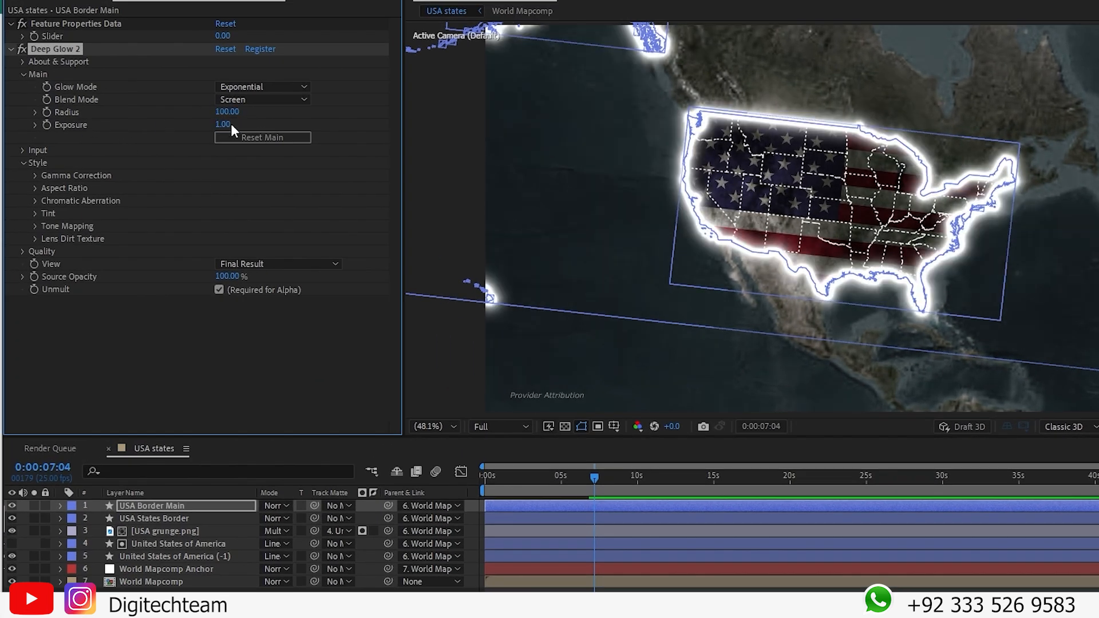
key("Tab")
type("1")
key("Return")
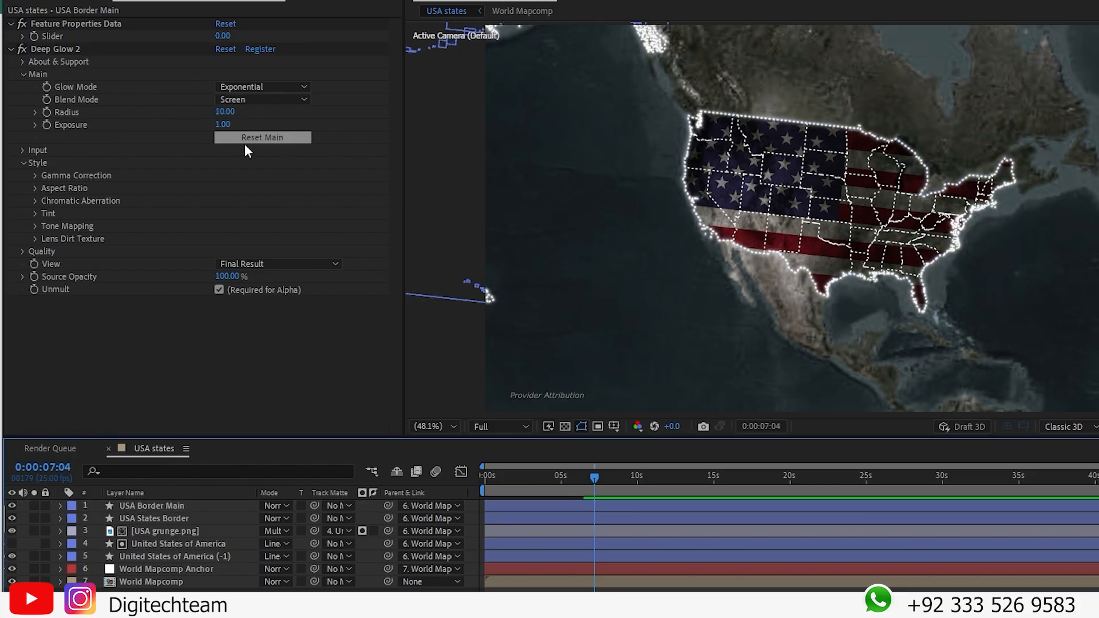
Step: Set the glow's Tint Mode to Duocolor for a red and orange tint, then deselect the layer
left_click(34, 212)
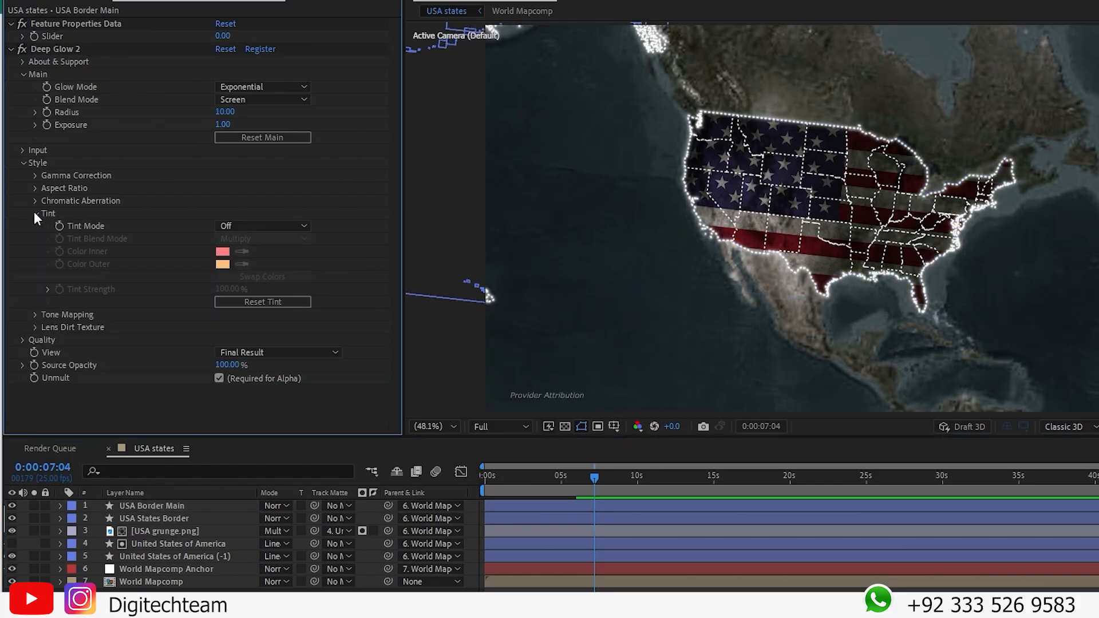
left_click(240, 225)
left_click(258, 281)
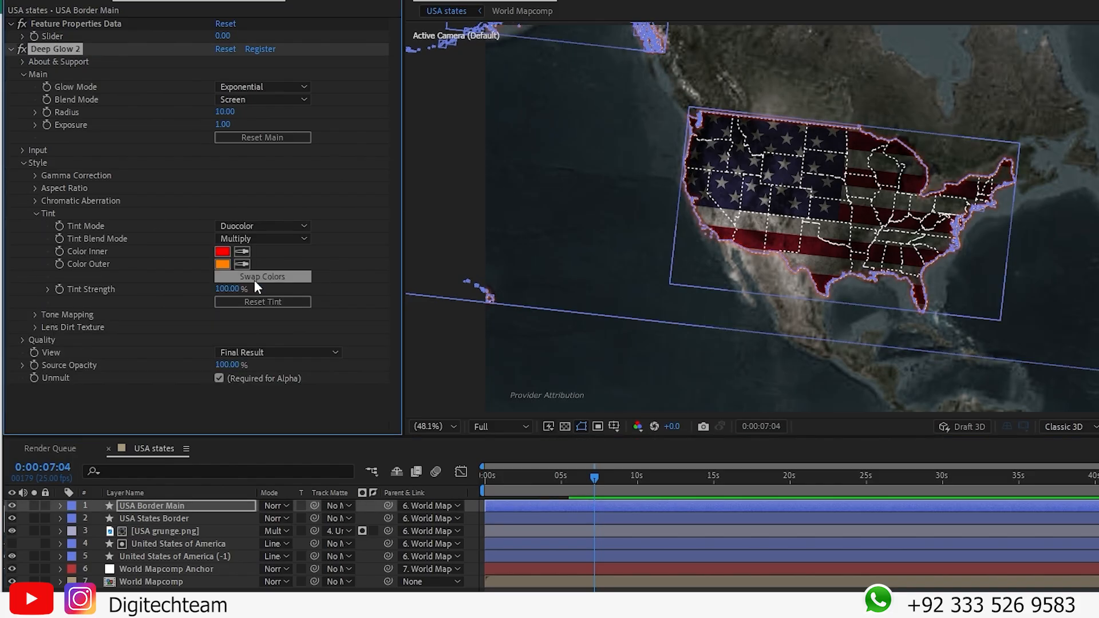
left_click(637, 551)
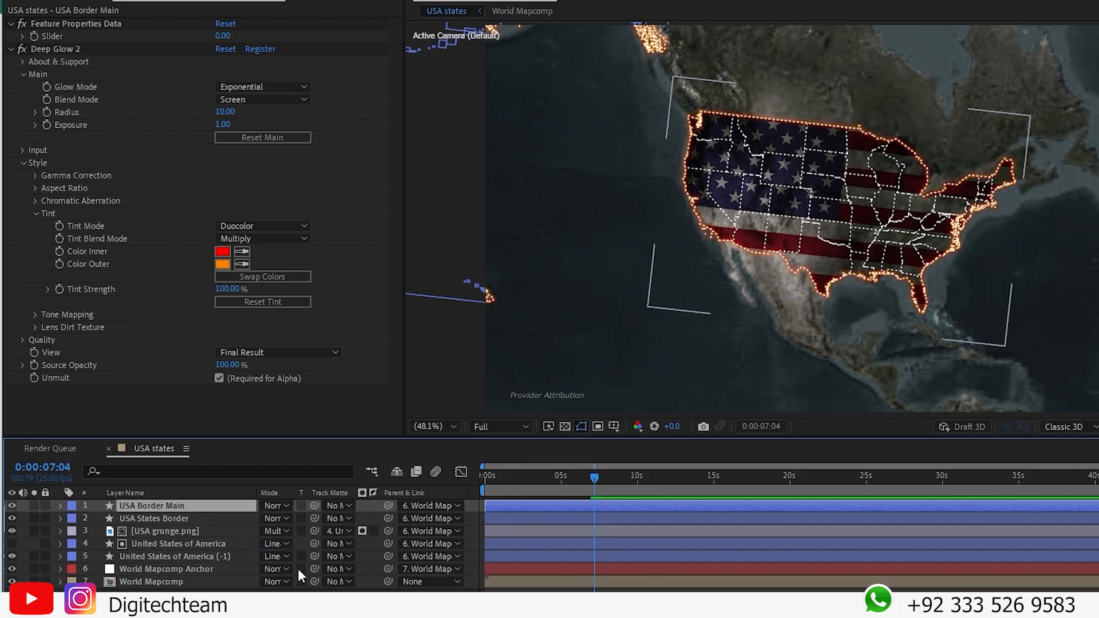
key("F2")
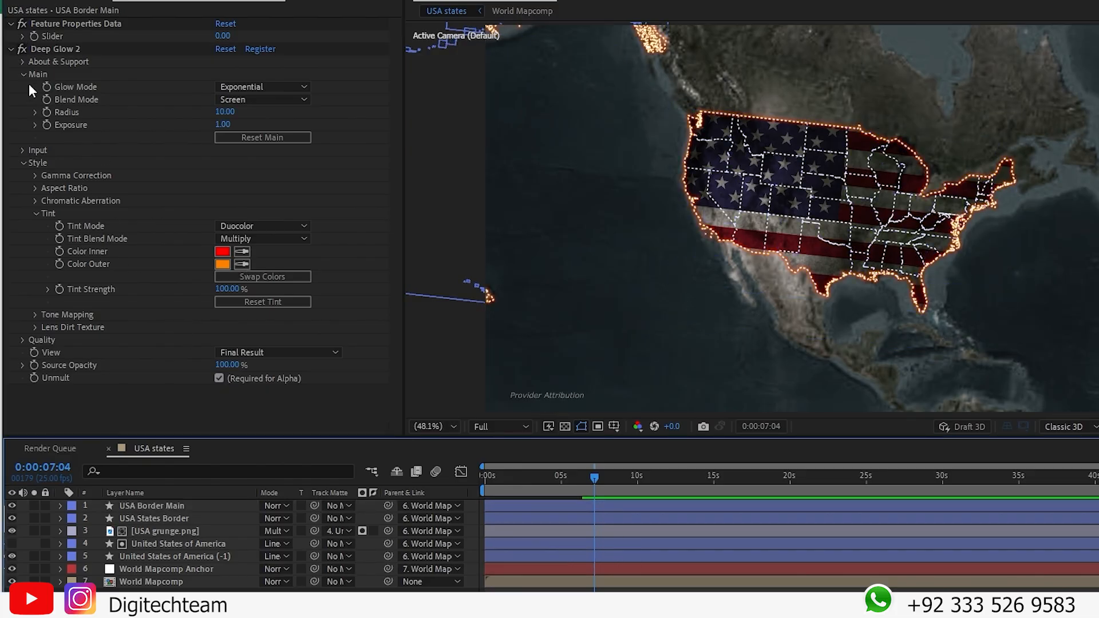
Step: Copy the Deep Glow 2 effect from USA Border Main to the USA States Border layer and deselect everything
left_click(10, 50)
left_click(53, 50)
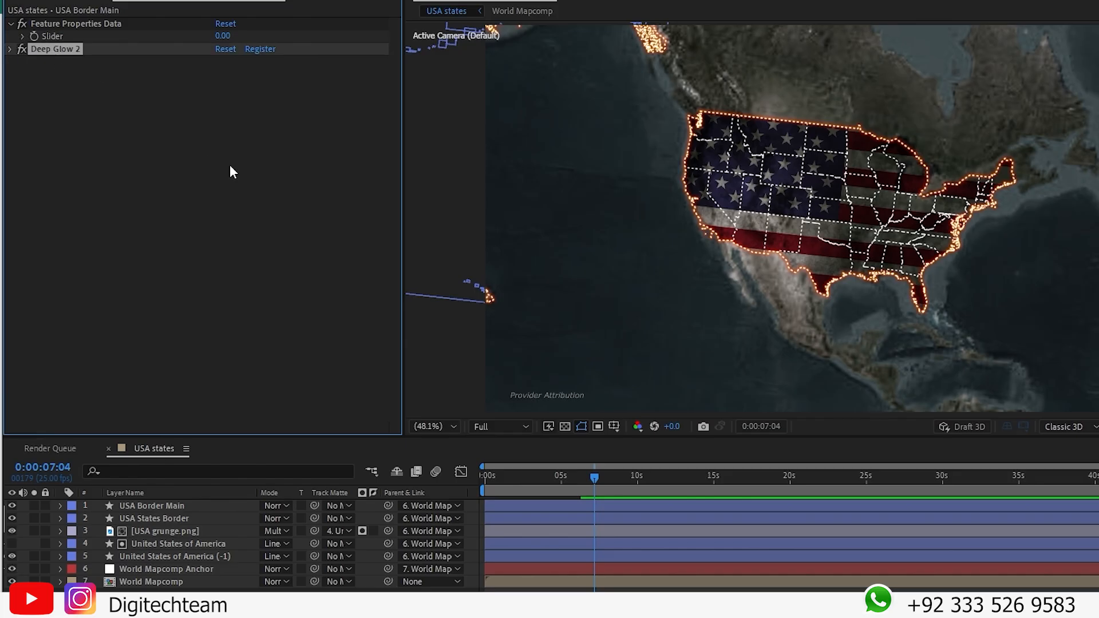
left_click(163, 518)
left_click(176, 266)
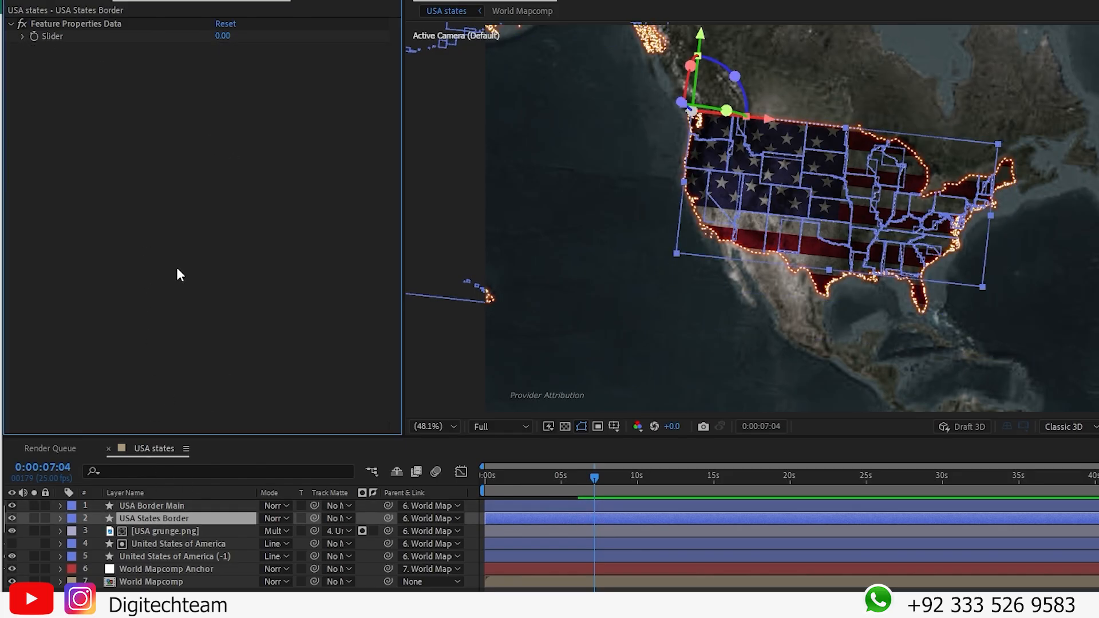
key("ctrl+v")
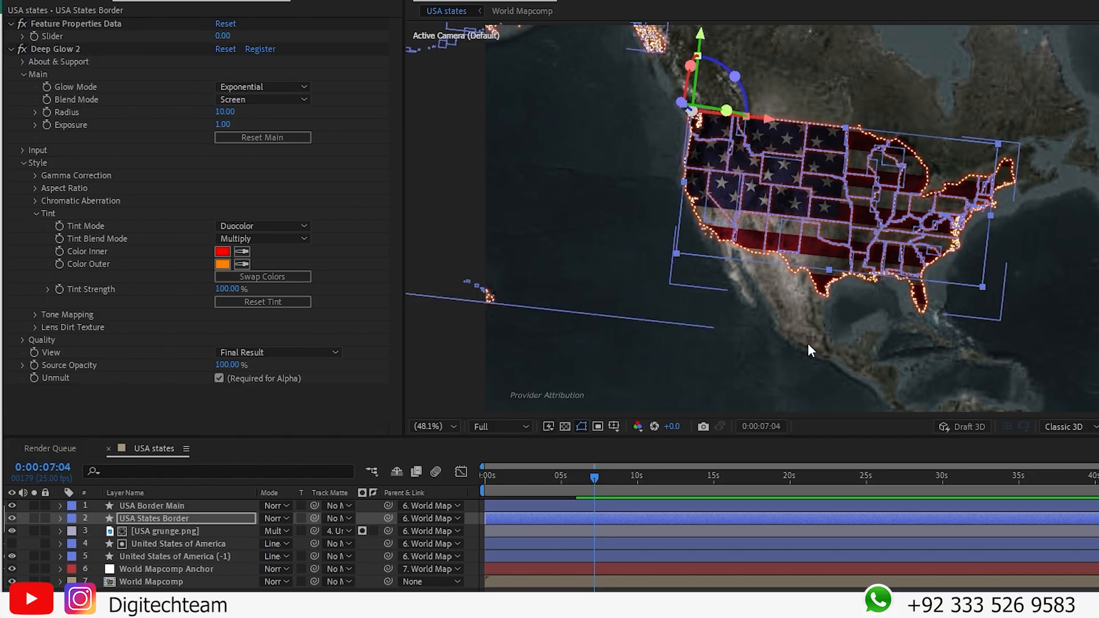
left_click(832, 343)
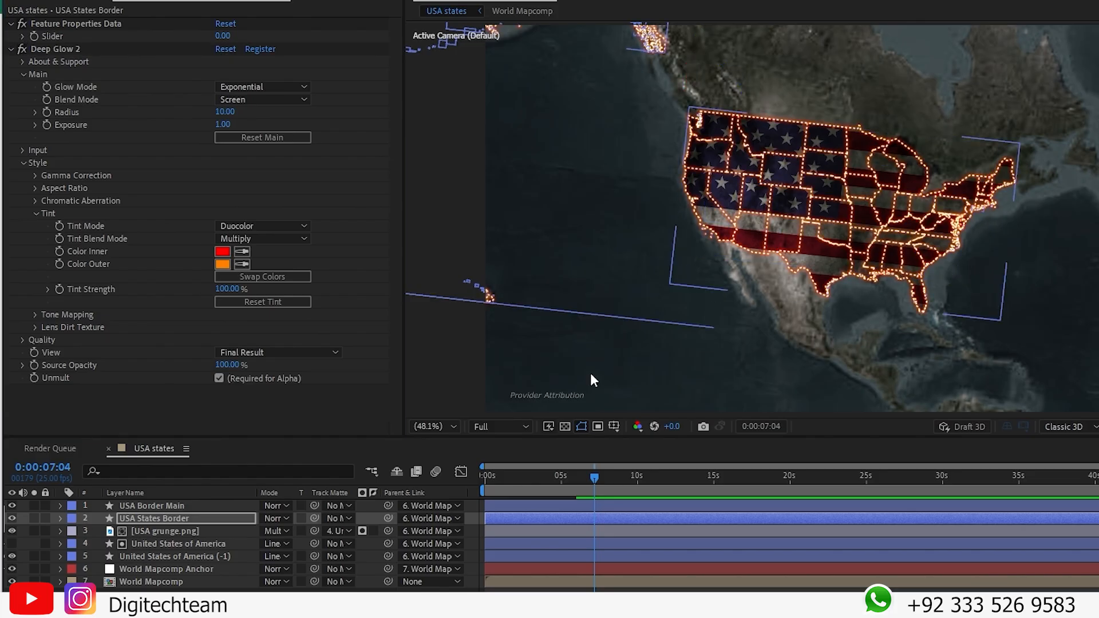
key("ctrl+shift+a")
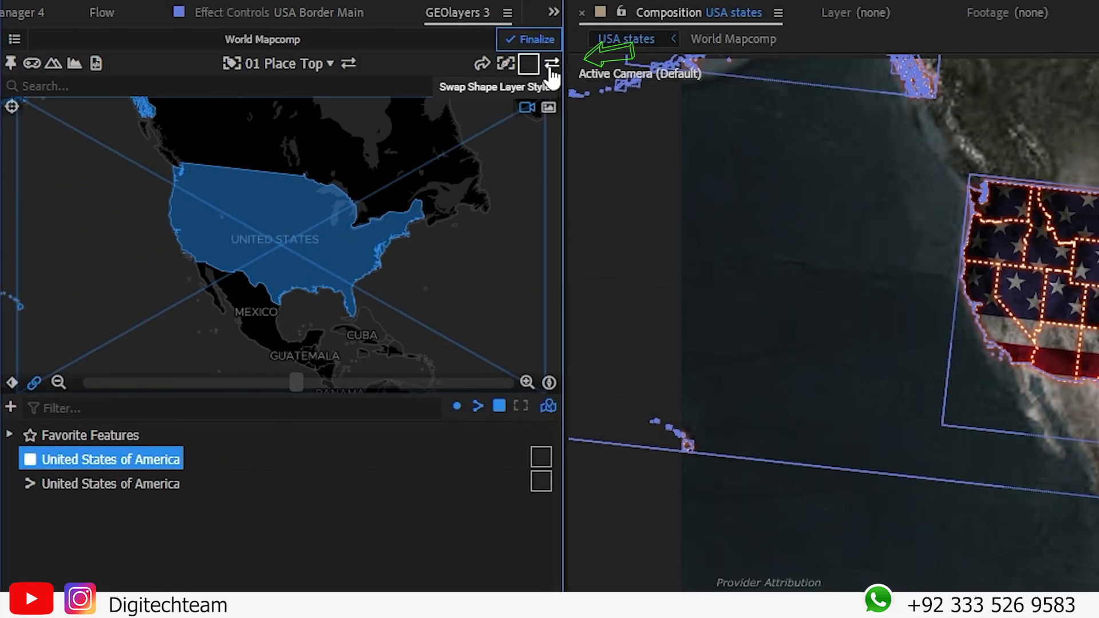
Step: Swap the shape layer style of the USA Border Main layer in GEOlayers 3
left_click(549, 64)
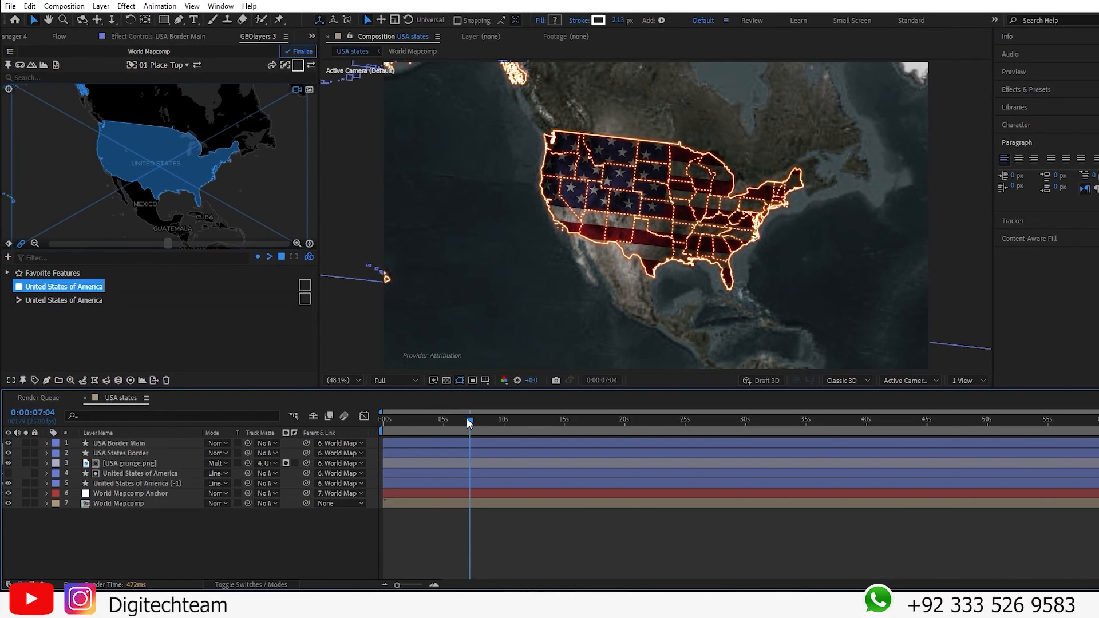
Step: Stagger the border layers in the timeline, starting USA Border Main at about 1 s and USA States Border at about 2 s
left_click_drag(469, 419, 382, 423)
left_click_drag(396, 455, 385, 429)
left_click(439, 587)
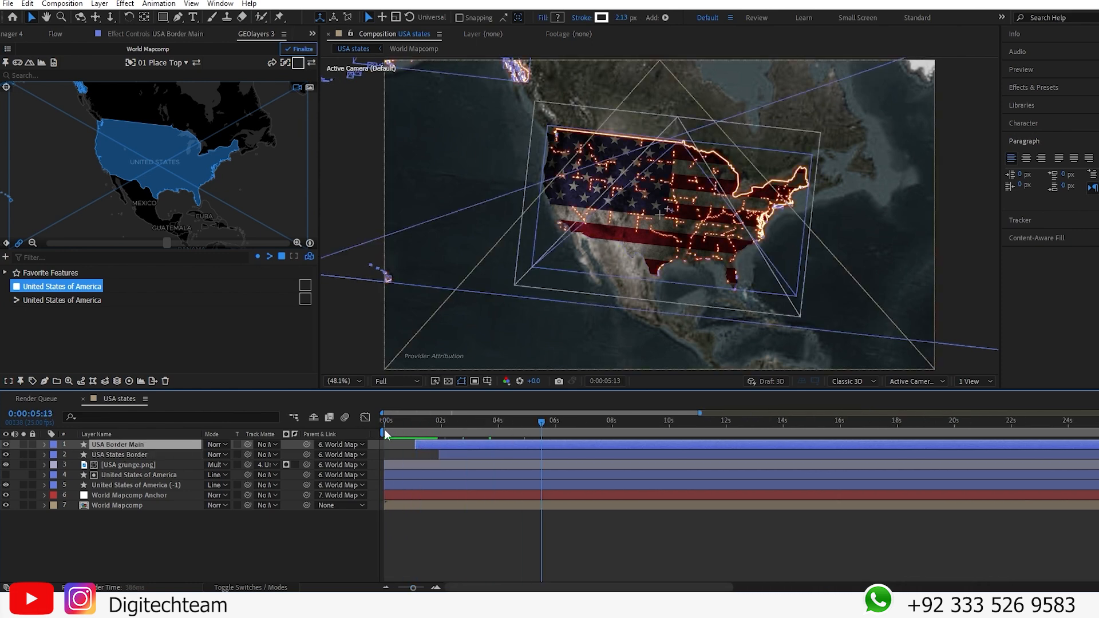
Step: Keyframe the World Mapcomp view at 0:00:00:00 and zoom the map out to about 3.20
left_click(7, 244)
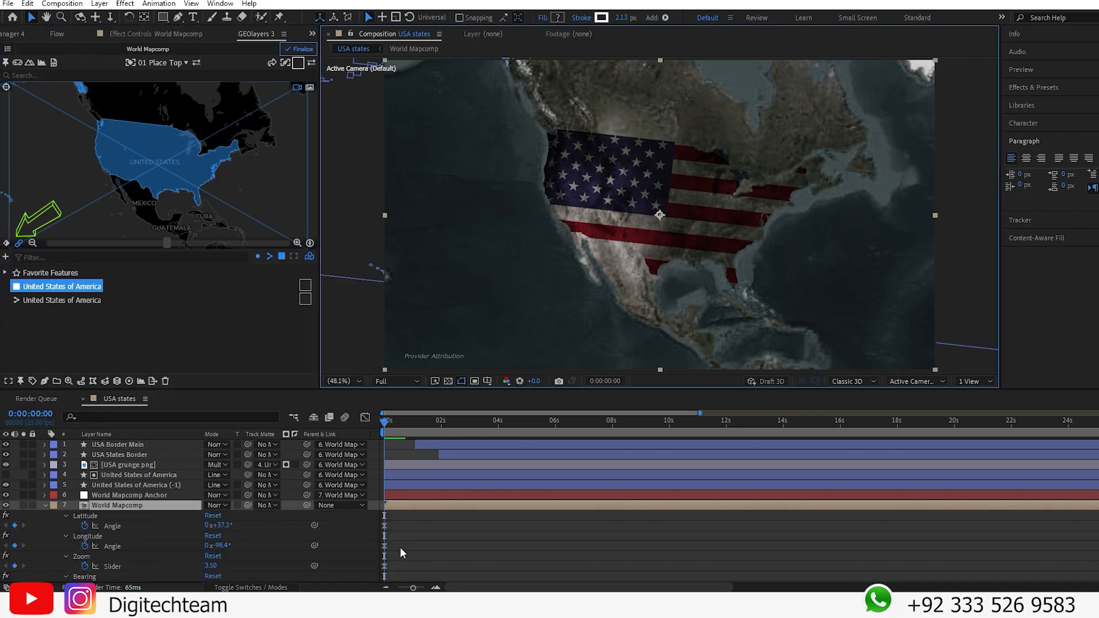
scroll(404, 544, "down", 2)
scroll(161, 187, "down", 3)
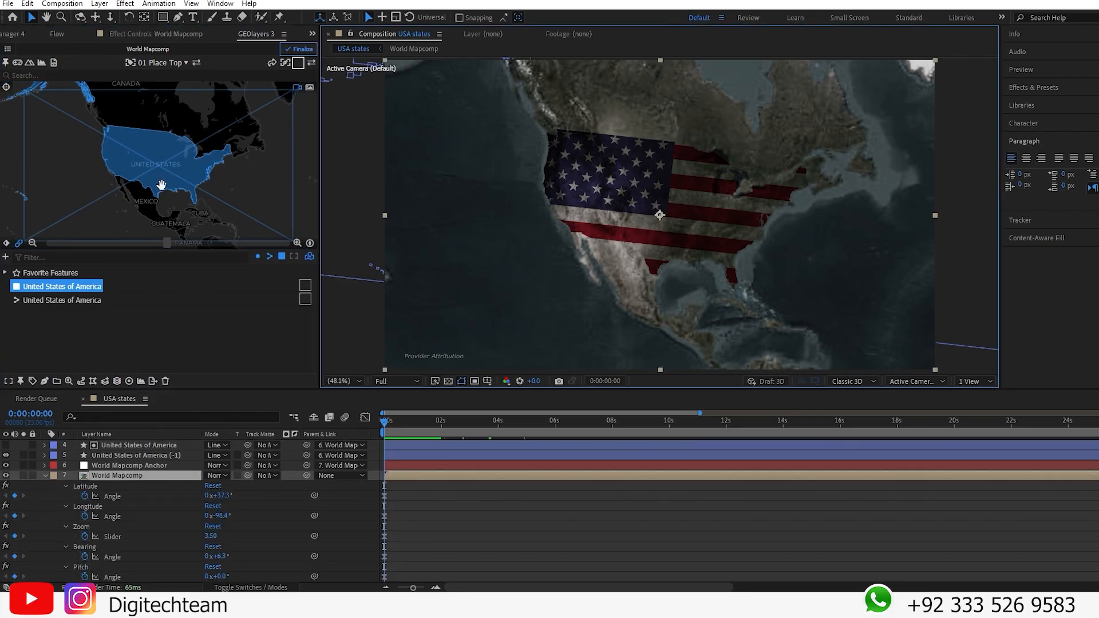
Step: Keyframe a closer map view at 0:00:11:24, zoomed to 3.95 with the bearing at about -19° and the pitch at about 9.5°
left_click(725, 436)
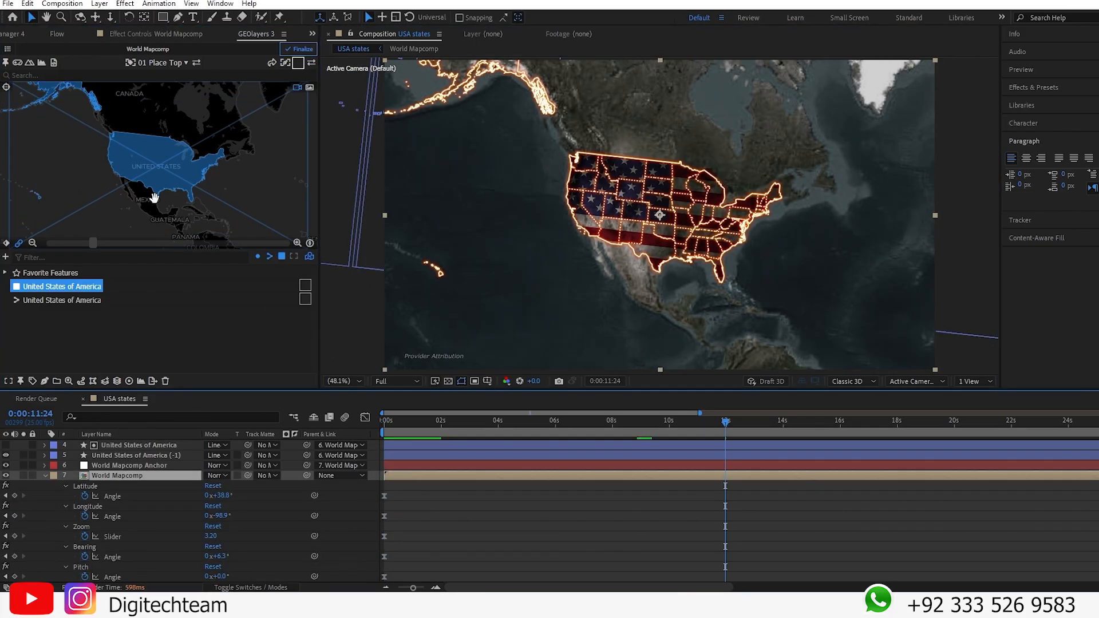
scroll(147, 214, "up", 7)
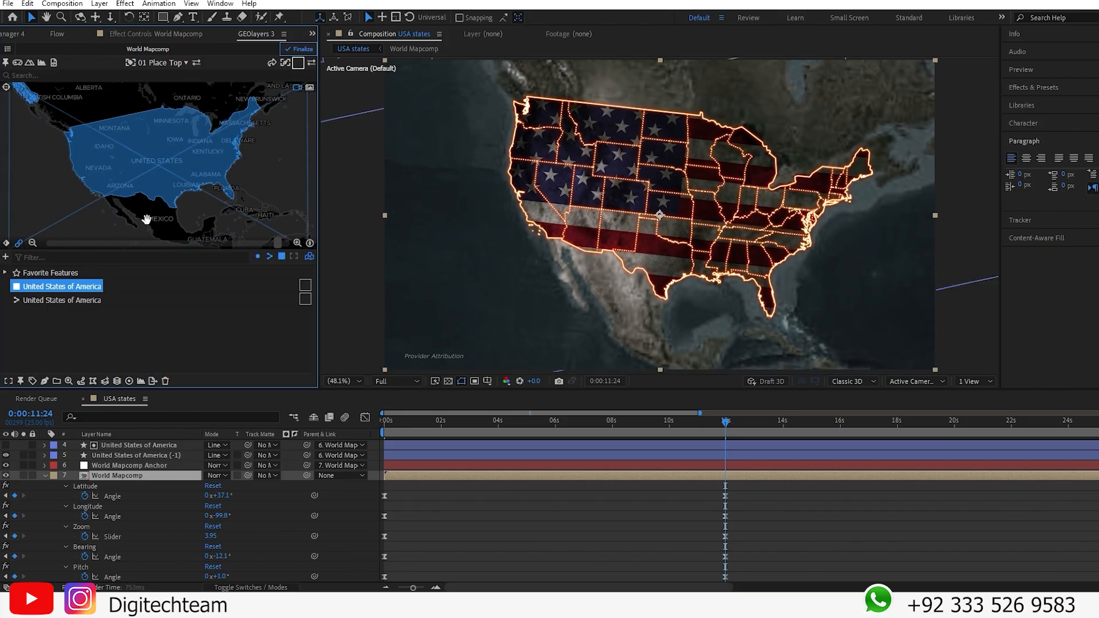
left_click_drag(146, 229, 152, 213)
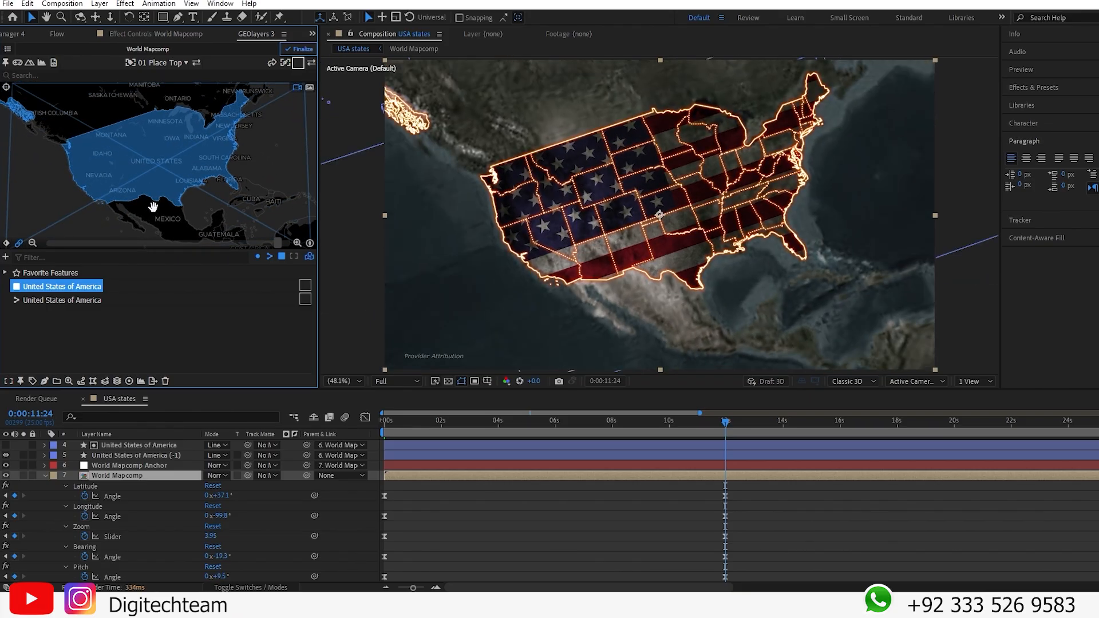